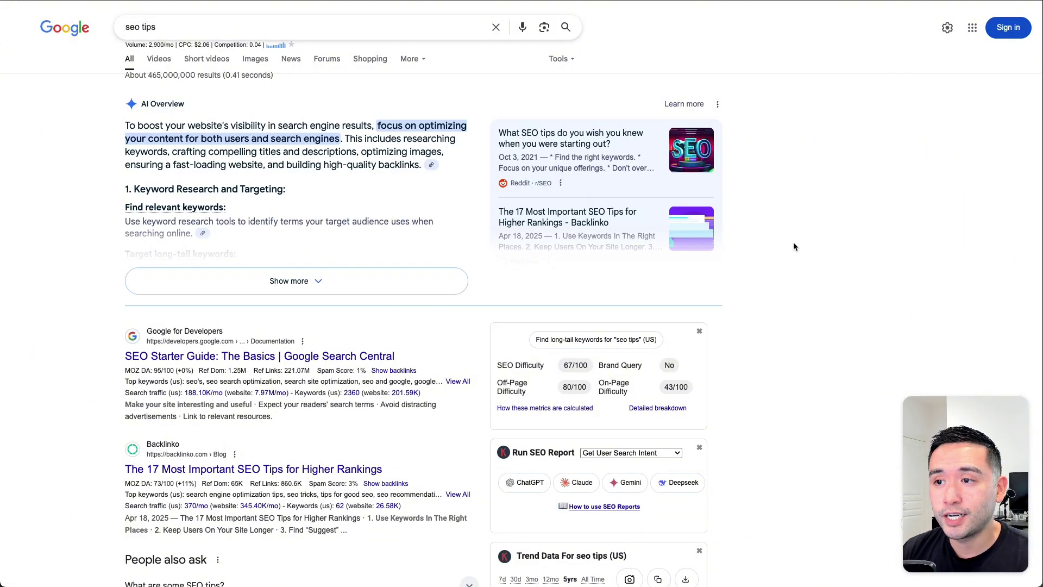
Step: Run the Get User Search Intent SEO report for the "seo tips" search results with Deepseek
{"action": "scroll", "coordinate": [794, 240], "scroll_direction": "down", "scroll_amount": 5}
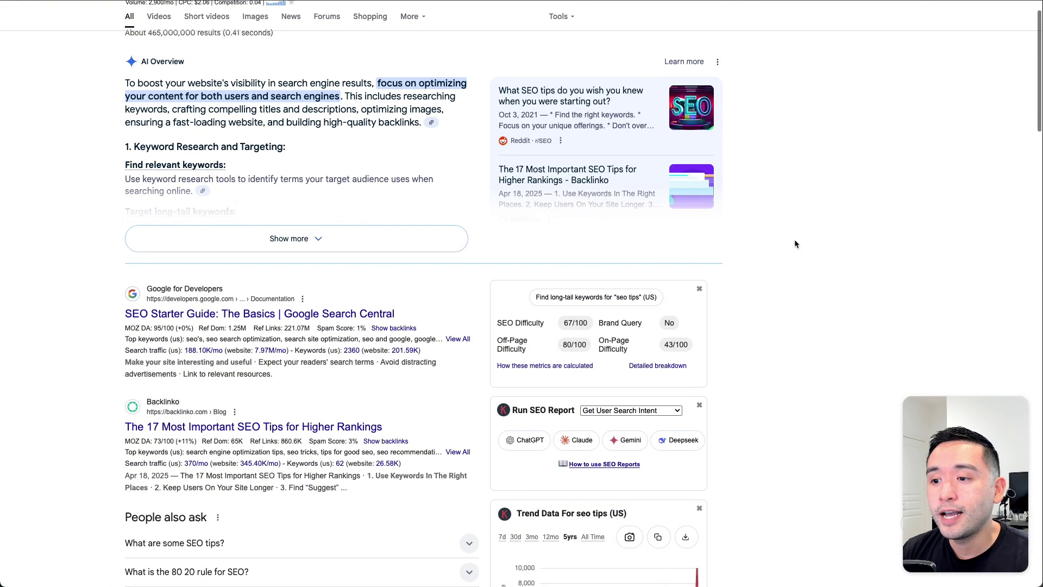
{"action": "scroll", "coordinate": [566, 248], "scroll_direction": "down", "scroll_amount": 5}
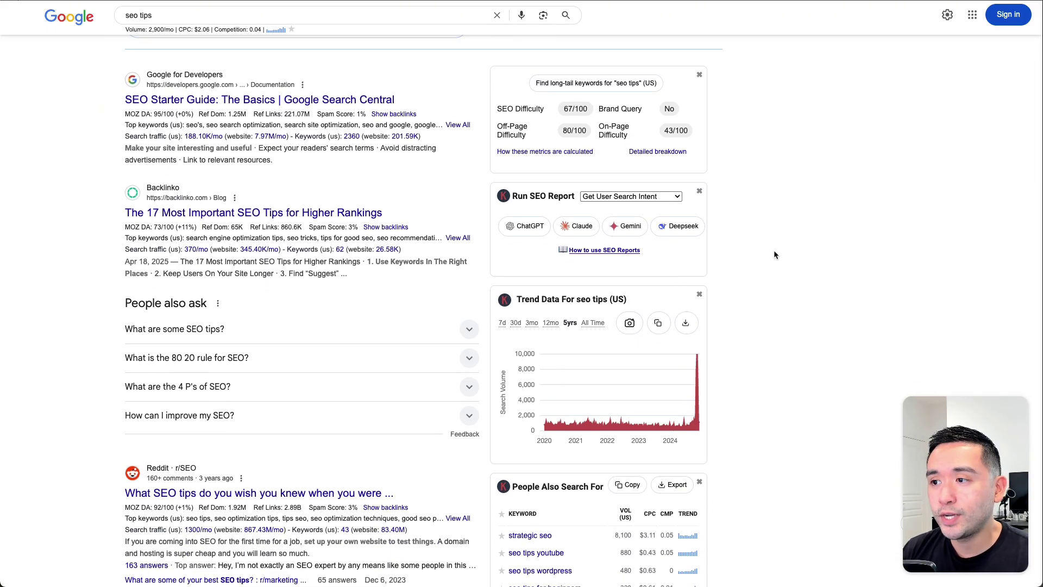
{"action": "left_click", "coordinate": [603, 198]}
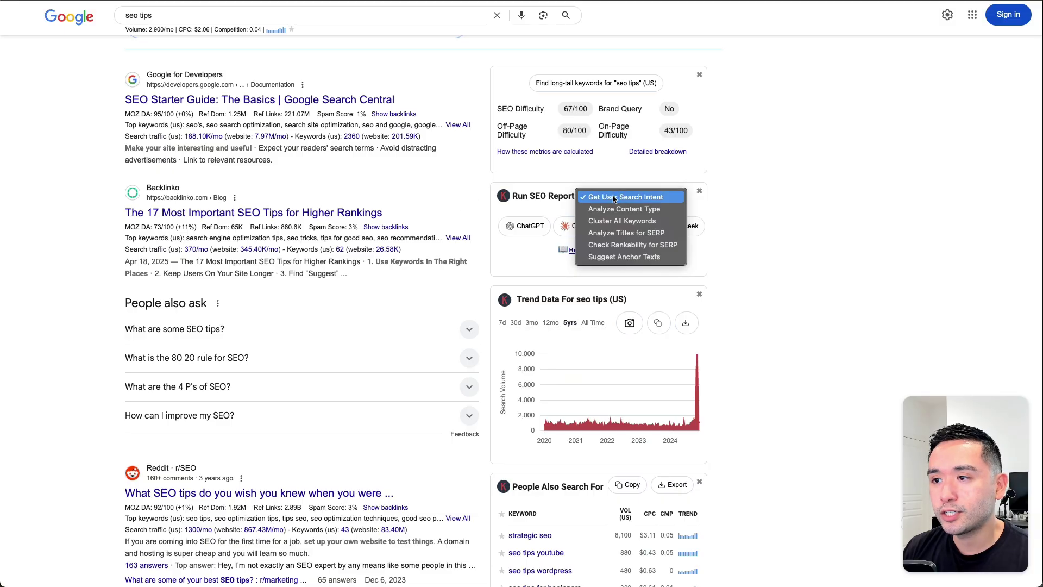
{"action": "left_click", "coordinate": [664, 197]}
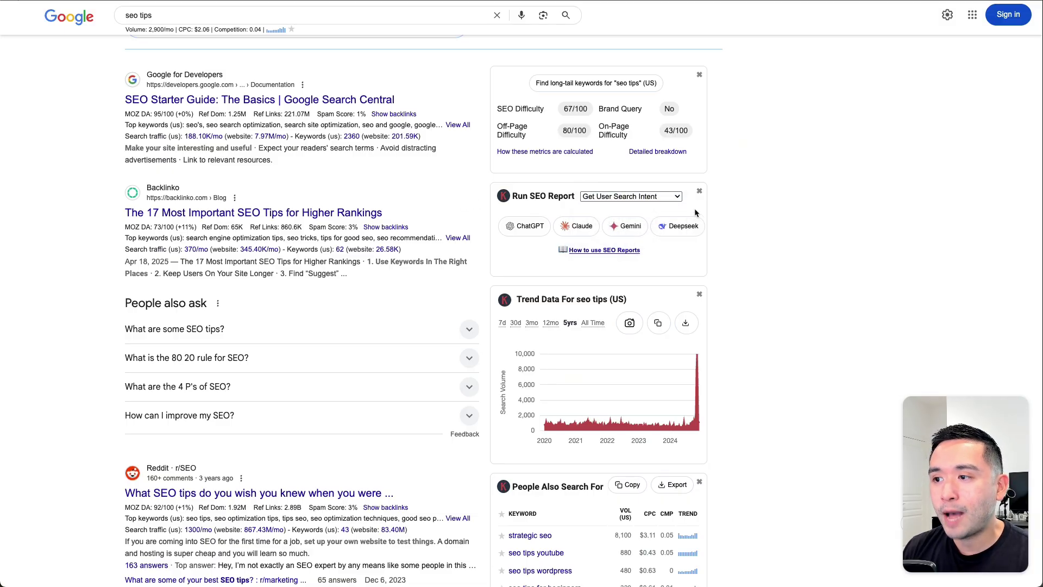
{"action": "left_click", "coordinate": [683, 226]}
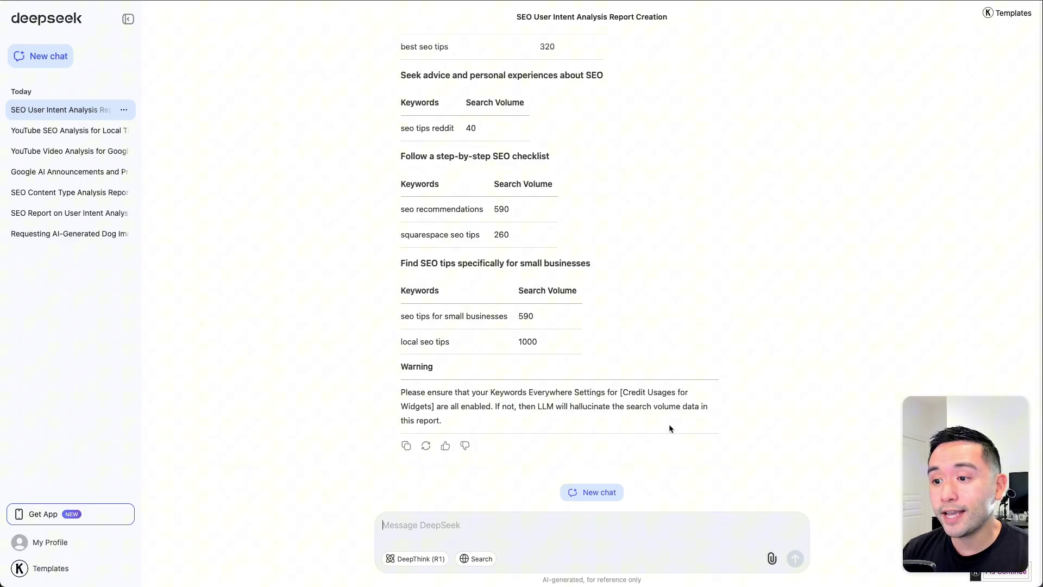
Step: Examine the user intent report's description and its table of search intent categories, actual intents and pages
{"action": "scroll", "coordinate": [670, 427], "scroll_direction": "up", "scroll_amount": 6}
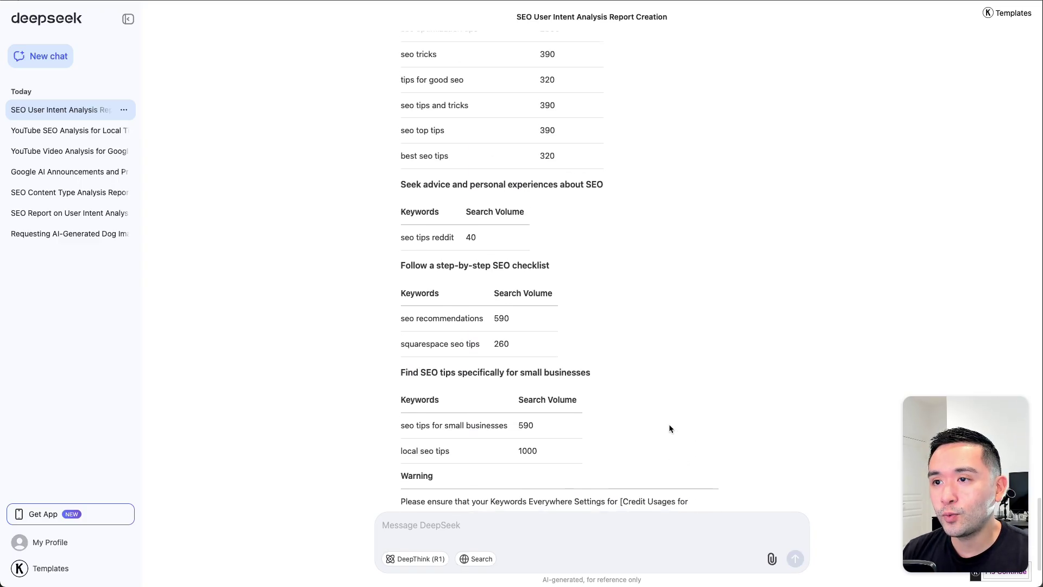
{"action": "scroll", "coordinate": [670, 426], "scroll_direction": "up", "scroll_amount": 10}
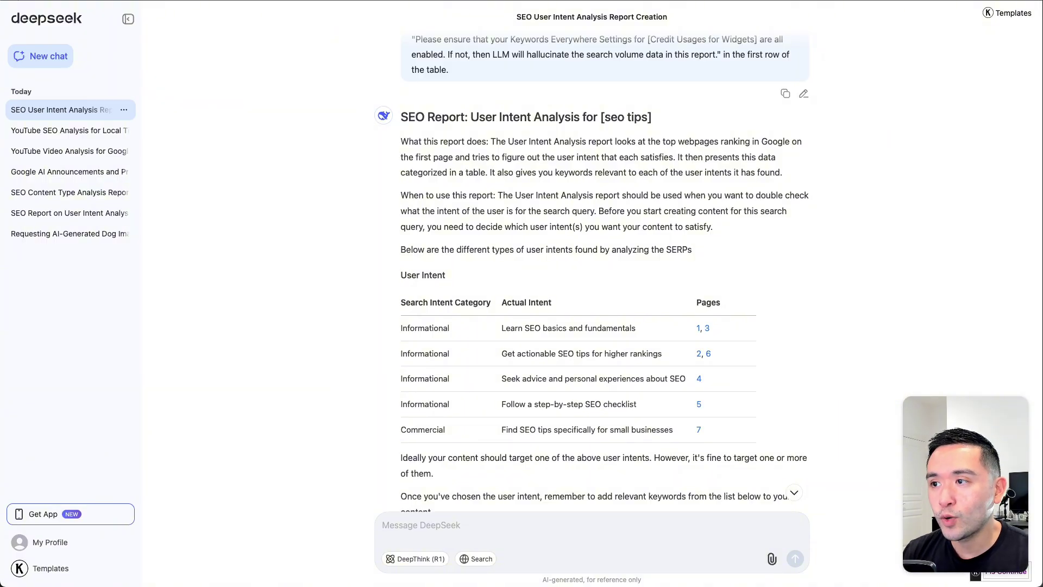
{"action": "left_click_drag", "start_coordinate": [663, 143], "coordinate": [740, 139]}
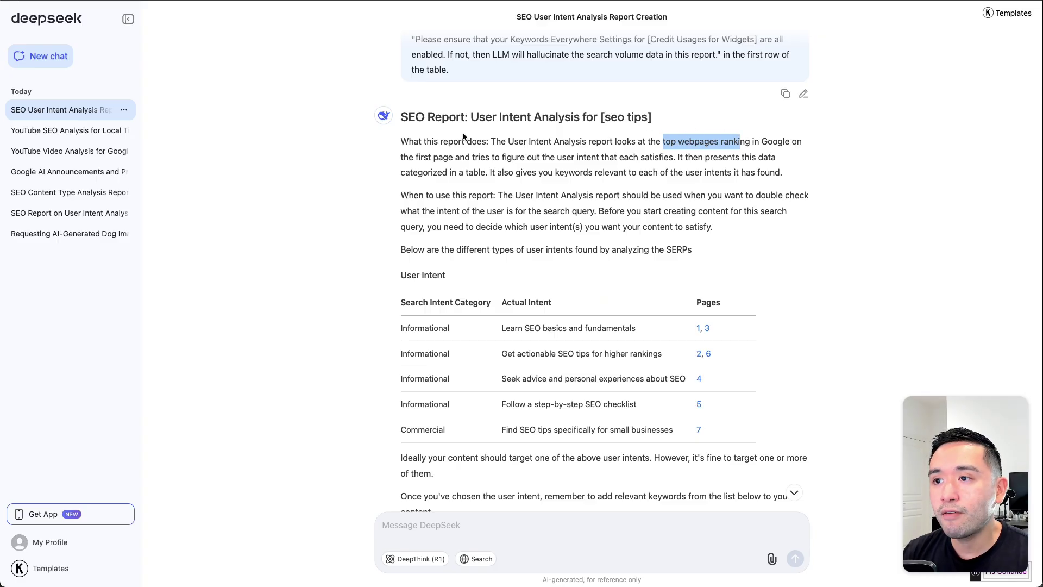
{"action": "left_click_drag", "start_coordinate": [513, 157], "coordinate": [649, 157]}
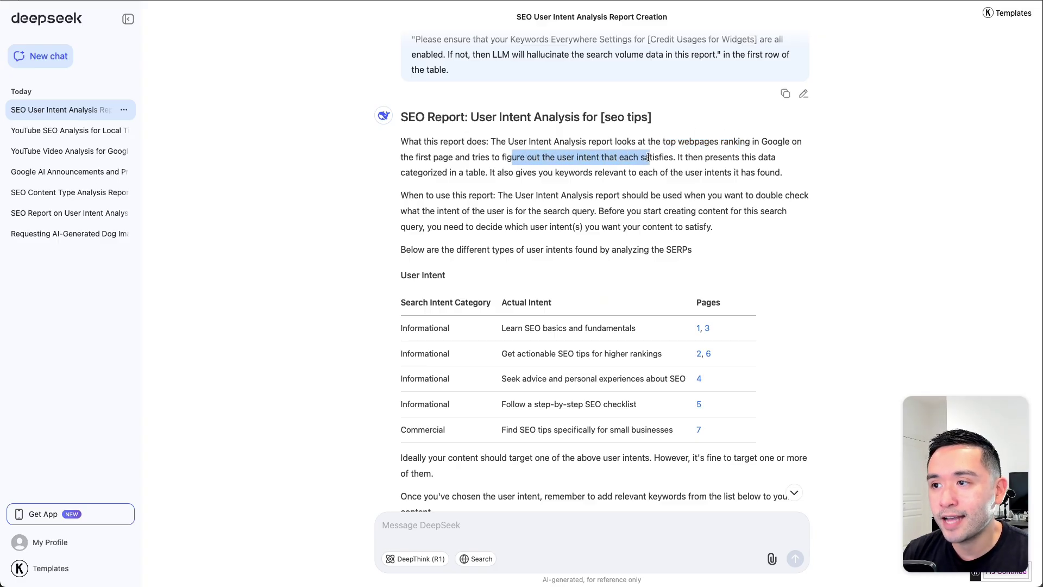
{"action": "scroll", "coordinate": [647, 157], "scroll_direction": "down", "scroll_amount": 1}
{"action": "scroll", "coordinate": [648, 157], "scroll_direction": "down", "scroll_amount": 5}
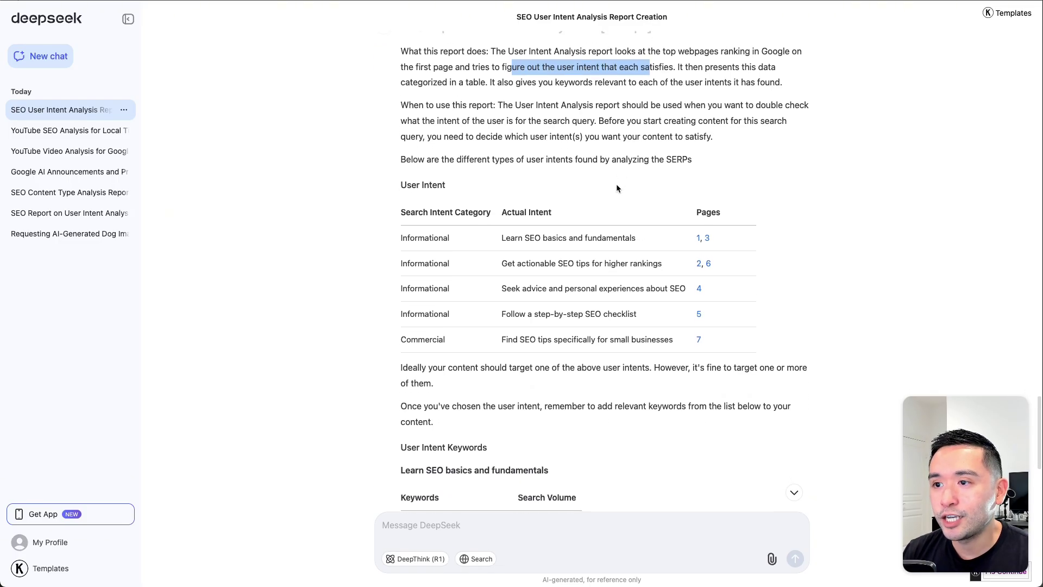
{"action": "scroll", "coordinate": [641, 174], "scroll_direction": "down", "scroll_amount": 1}
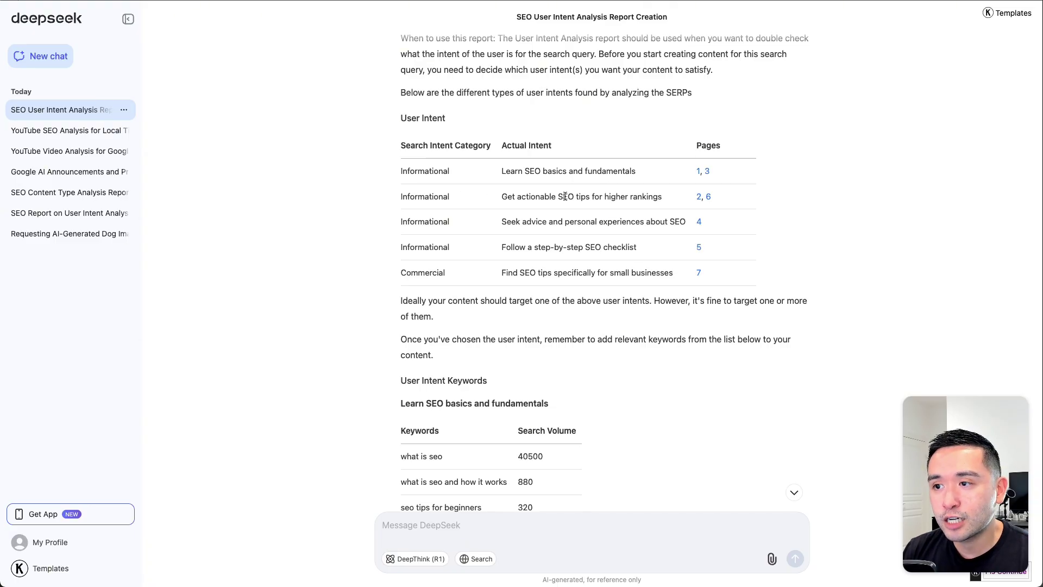
{"action": "left_click_drag", "start_coordinate": [558, 196], "coordinate": [656, 197]}
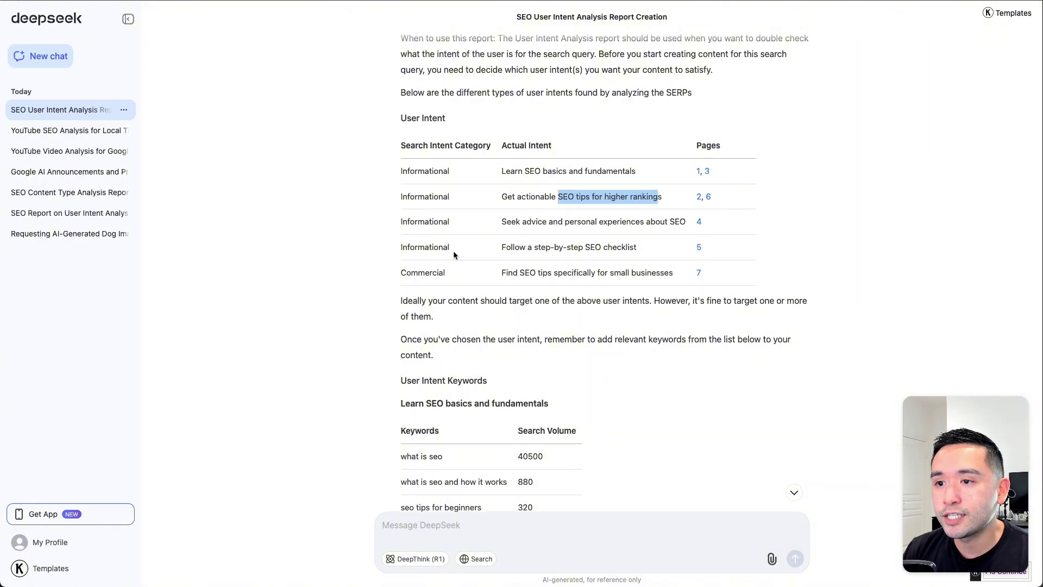
{"action": "left_click_drag", "start_coordinate": [453, 250], "coordinate": [413, 169]}
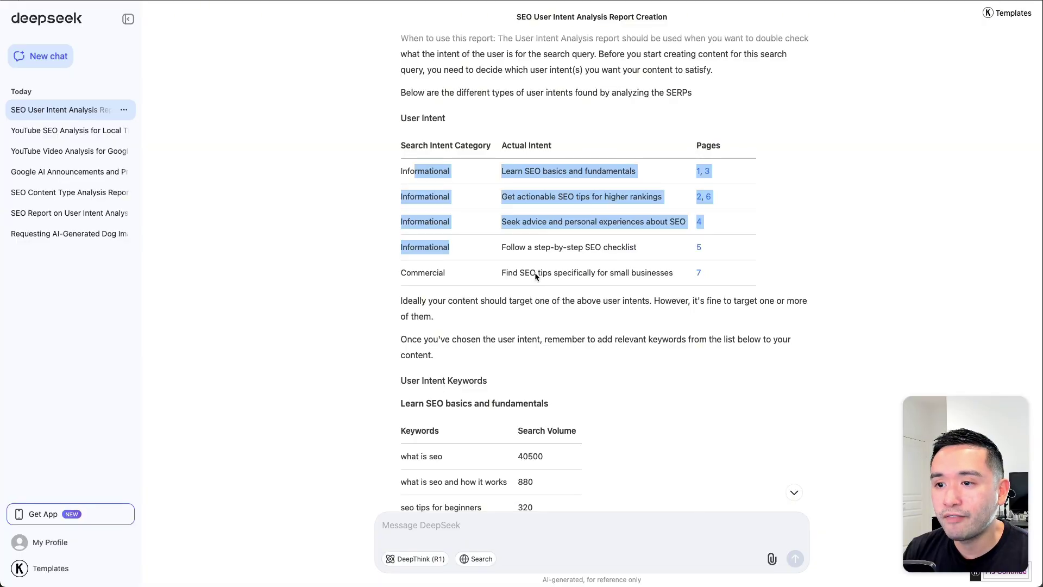
{"action": "left_click_drag", "start_coordinate": [421, 274], "coordinate": [450, 272]}
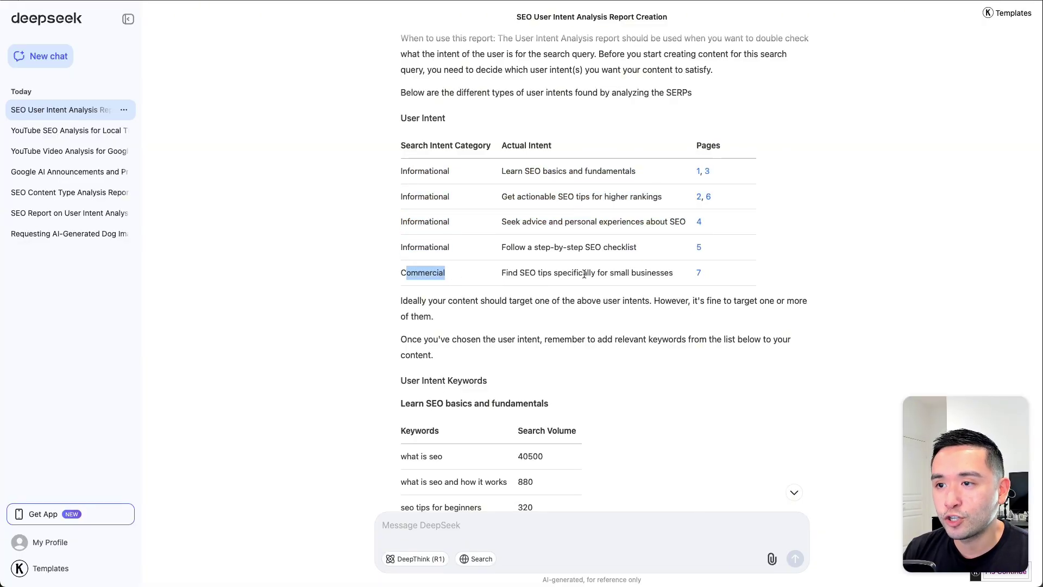
Step: Review the keywords and search volumes listed under each user intent in the report
{"action": "scroll", "coordinate": [607, 276], "scroll_direction": "down", "scroll_amount": 3}
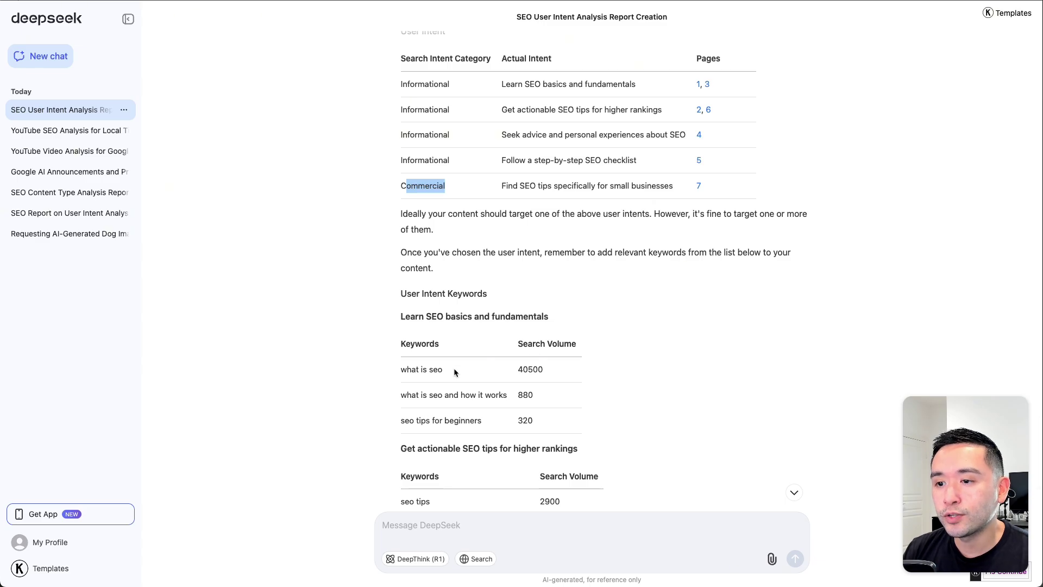
{"action": "scroll", "coordinate": [455, 371], "scroll_direction": "down", "scroll_amount": 1}
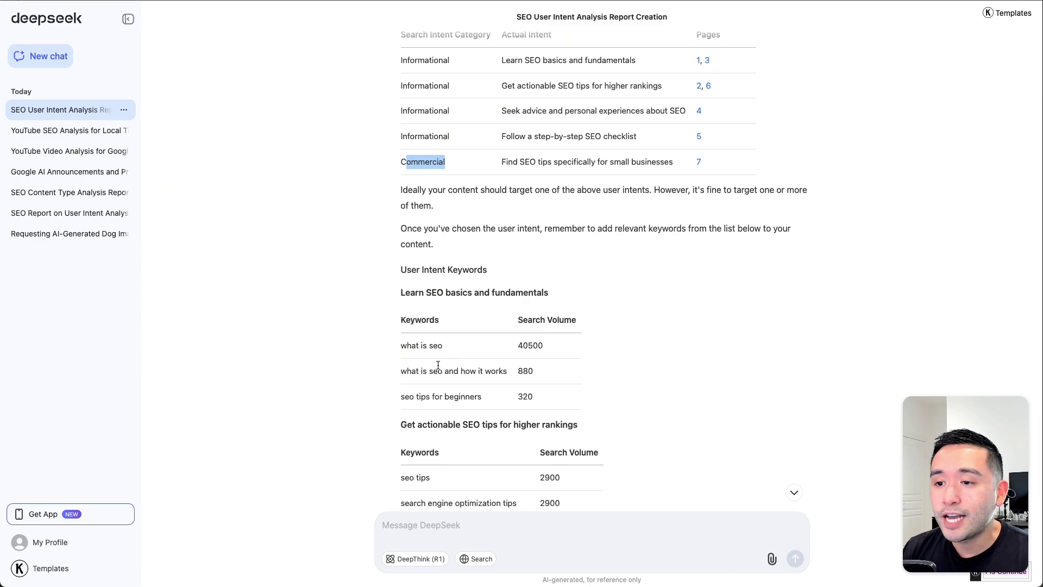
{"action": "scroll", "coordinate": [429, 353], "scroll_direction": "down", "scroll_amount": 3}
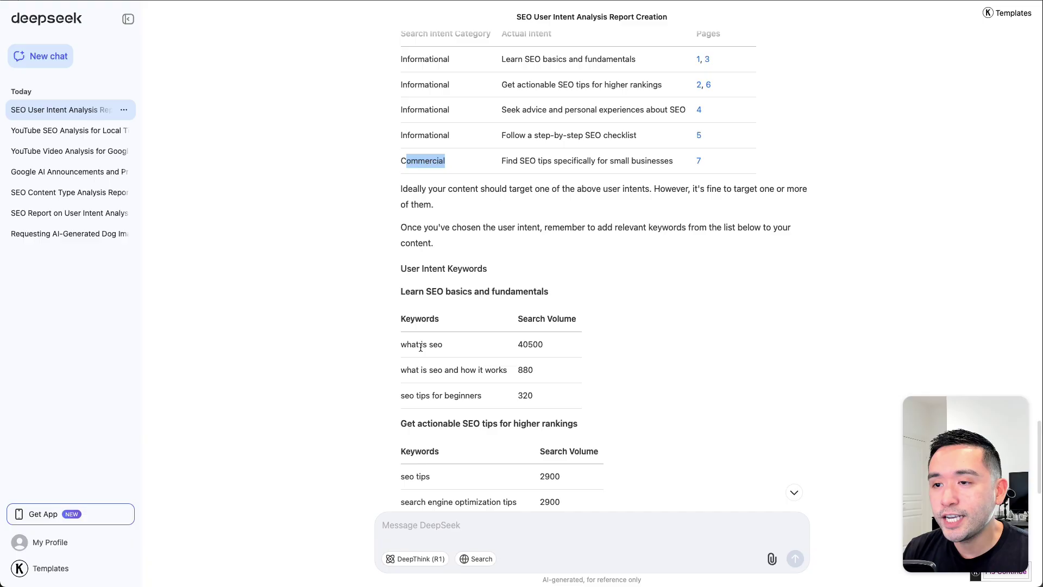
{"action": "scroll", "coordinate": [457, 401], "scroll_direction": "up", "scroll_amount": 2}
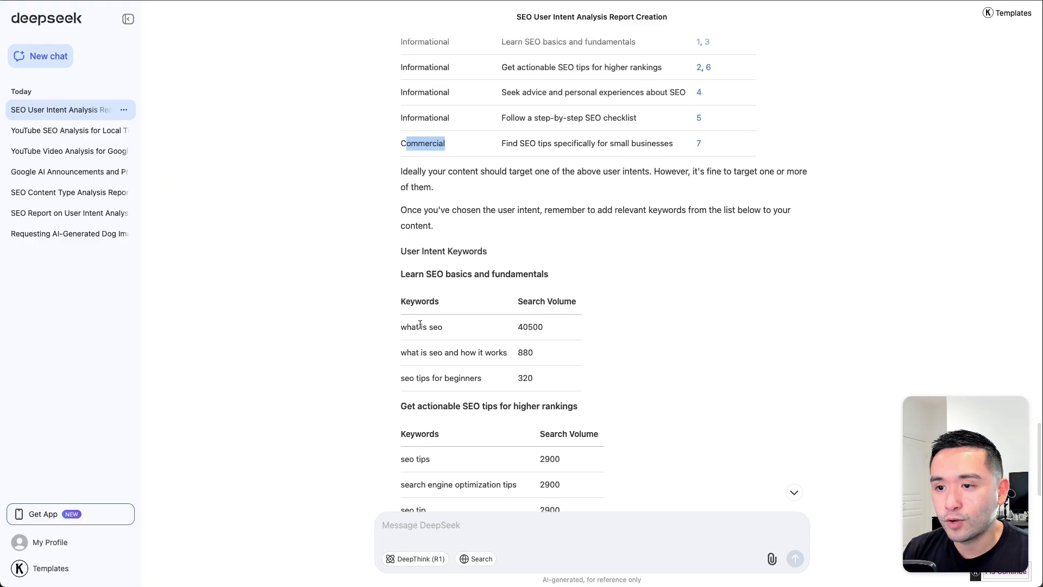
{"action": "left_click_drag", "start_coordinate": [415, 311], "coordinate": [556, 380]}
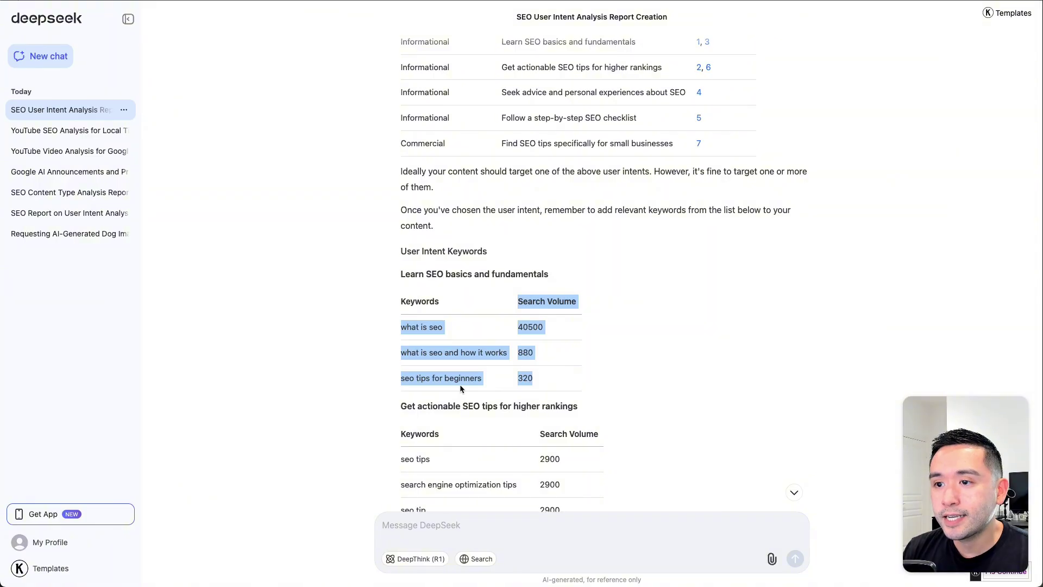
{"action": "left_click_drag", "start_coordinate": [405, 275], "coordinate": [553, 276]}
{"action": "scroll", "coordinate": [555, 276], "scroll_direction": "down", "scroll_amount": 5}
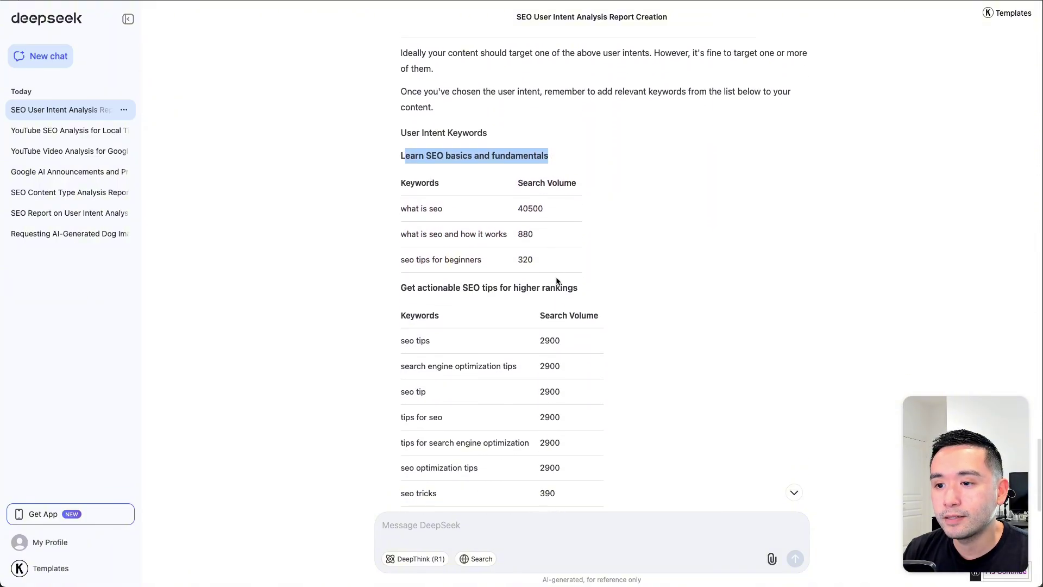
{"action": "scroll", "coordinate": [554, 280], "scroll_direction": "down", "scroll_amount": 1}
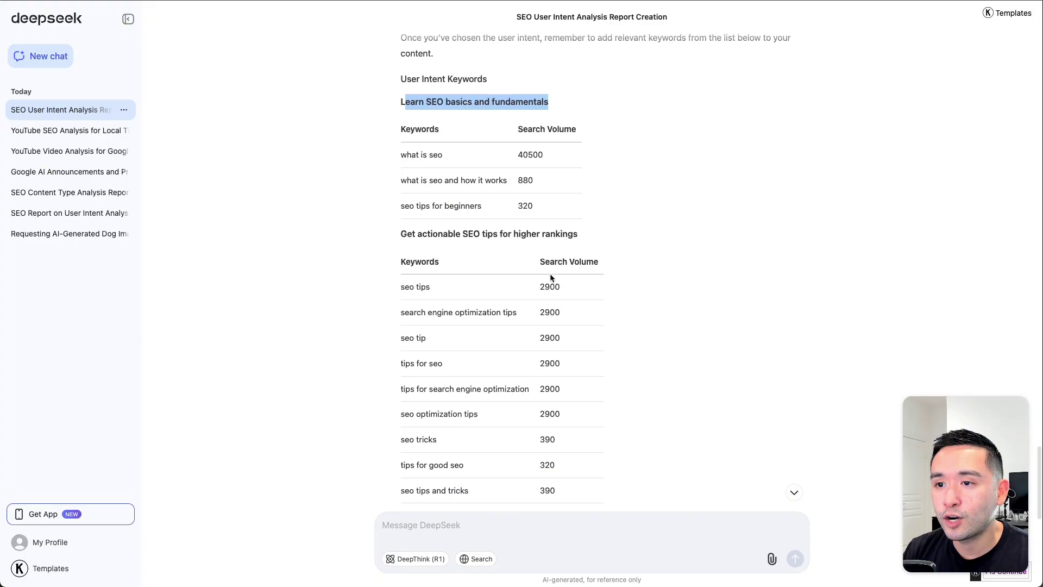
{"action": "left_click_drag", "start_coordinate": [403, 234], "coordinate": [573, 231]}
{"action": "scroll", "coordinate": [572, 230], "scroll_direction": "down", "scroll_amount": 3}
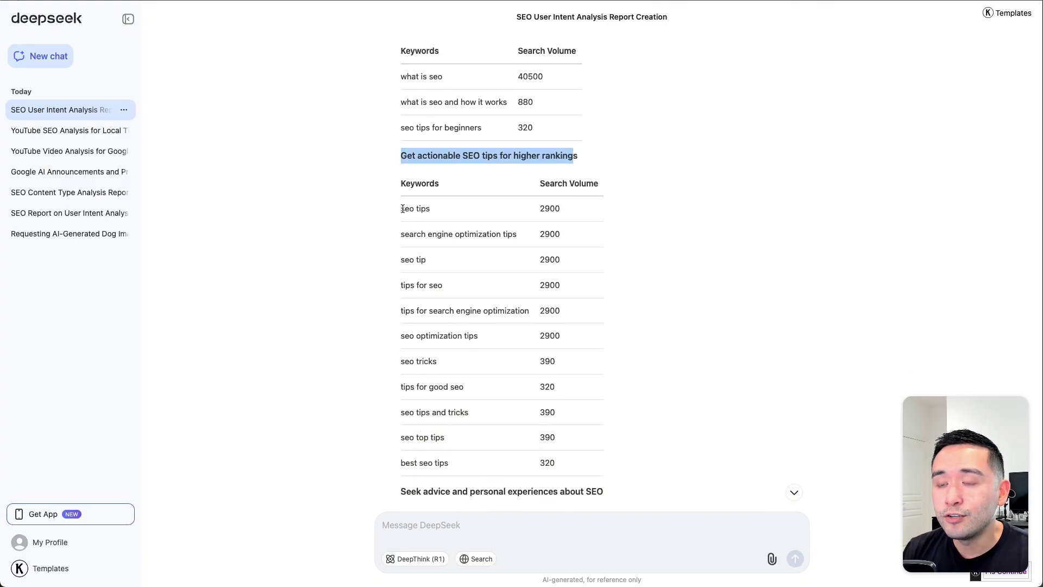
{"action": "left_click_drag", "start_coordinate": [405, 208], "coordinate": [562, 462]}
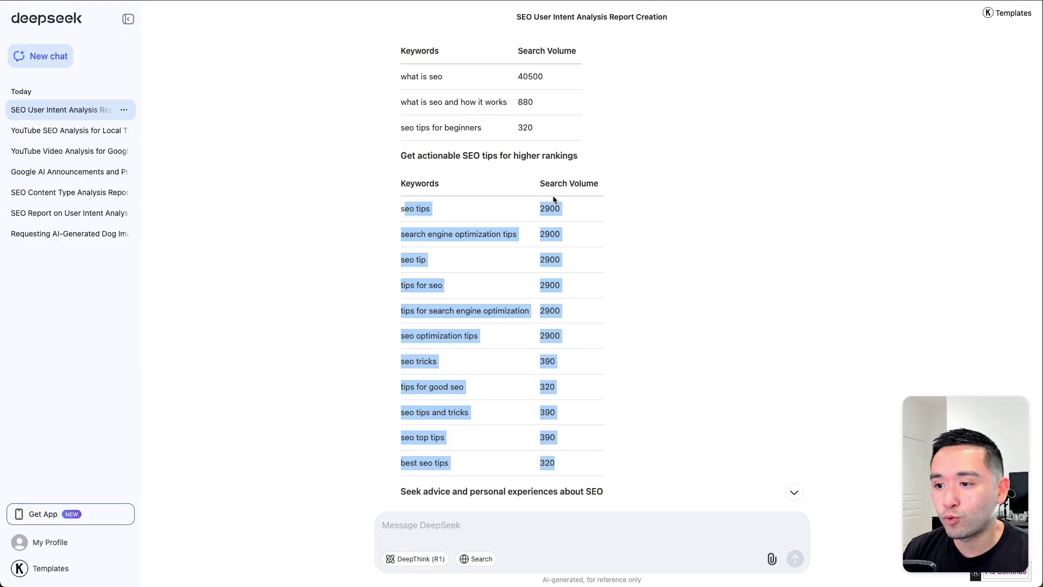
{"action": "scroll", "coordinate": [556, 204], "scroll_direction": "down", "scroll_amount": 3}
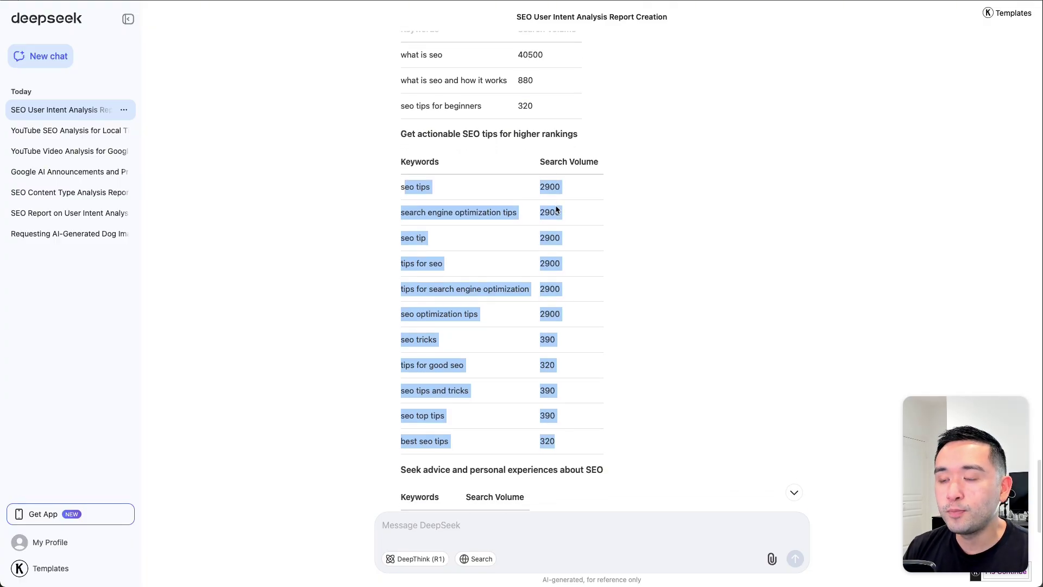
{"action": "scroll", "coordinate": [556, 207], "scroll_direction": "down", "scroll_amount": 7}
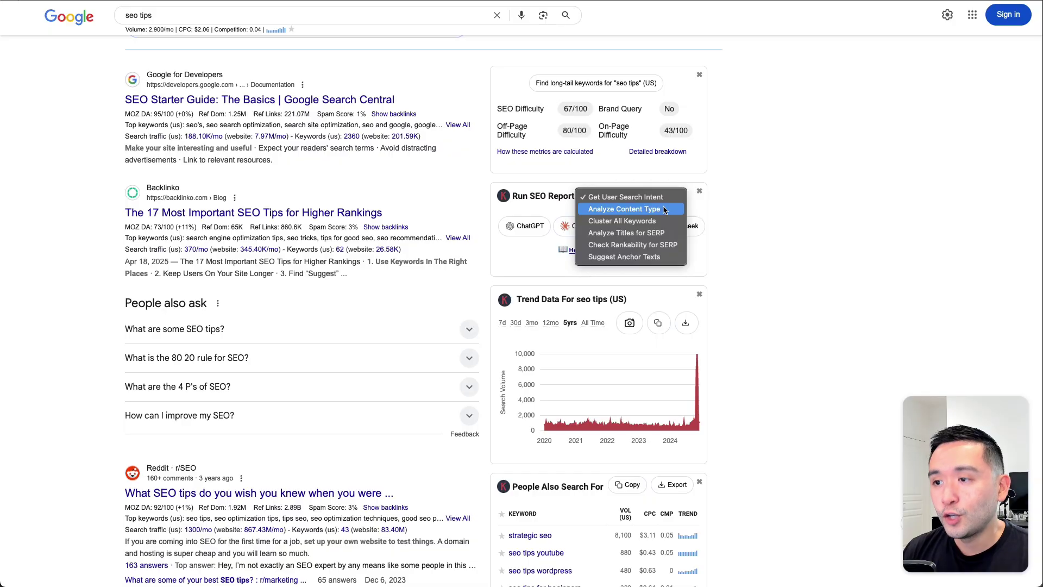
Step: From the Google results for "seo tips", run the Analyze Content Type report with Deepseek and review its content type table
{"action": "left_click", "coordinate": [624, 209]}
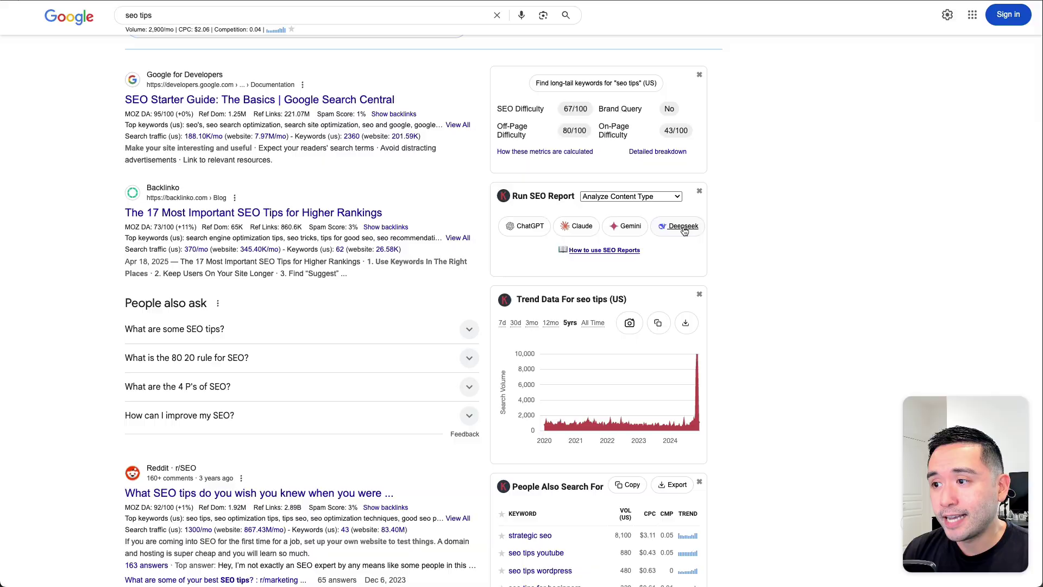
{"action": "left_click", "coordinate": [688, 227]}
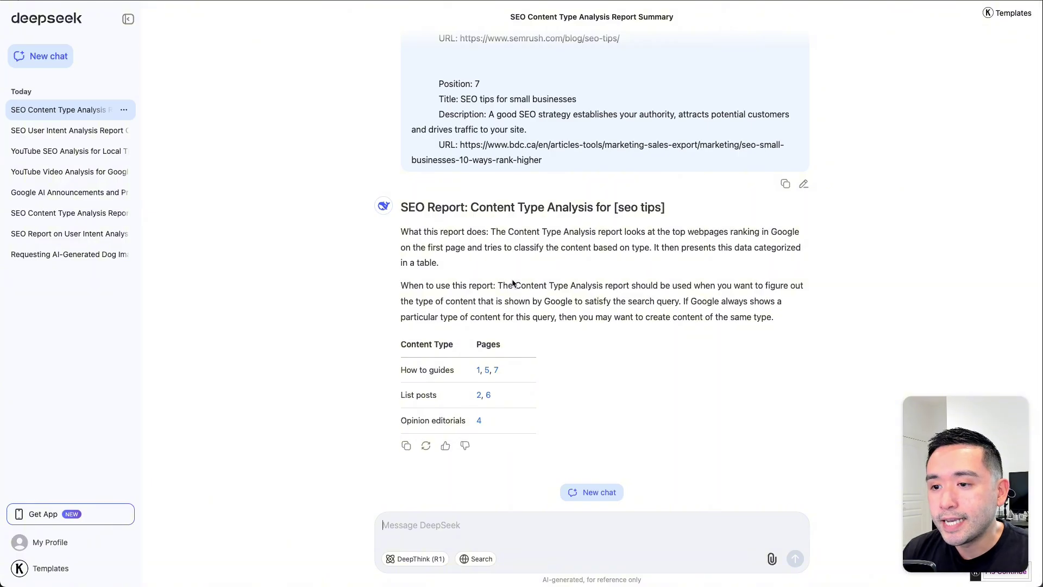
{"action": "left_click_drag", "start_coordinate": [405, 344], "coordinate": [433, 397]}
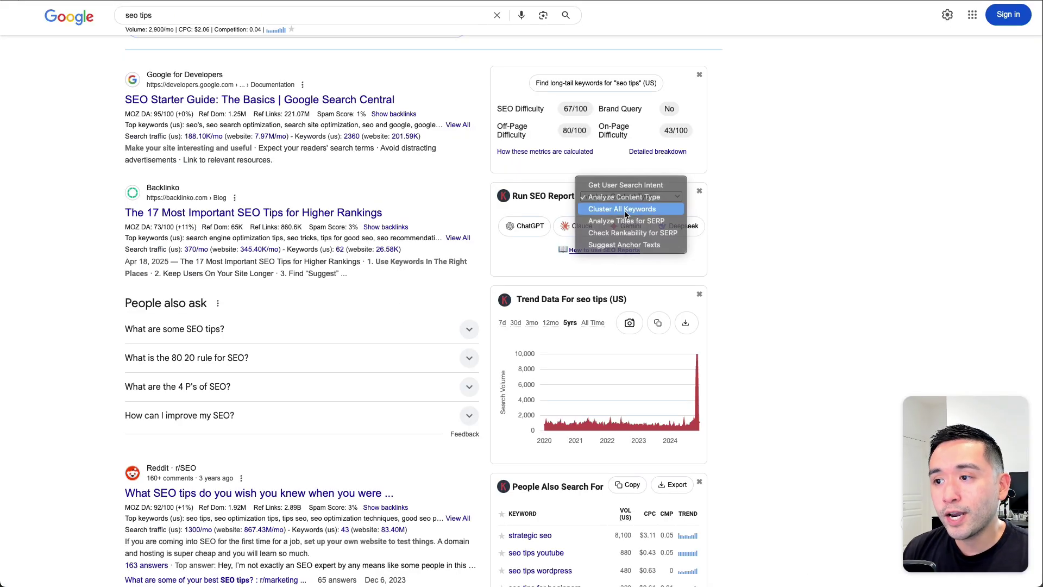
Step: From the Google results for "seo tips", run the Cluster All Keywords report with Deepseek
{"action": "left_click", "coordinate": [641, 207]}
{"action": "left_click", "coordinate": [685, 228]}
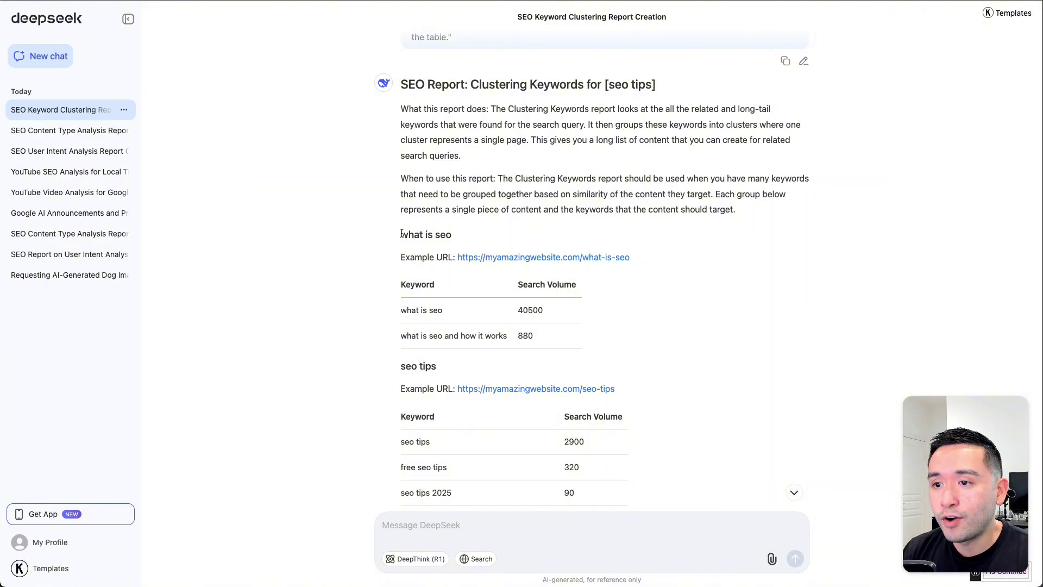
Step: Examine the "what is seo" and "seo tips" clusters in the clustering report, including their example URLs, keywords and search volumes
{"action": "left_click_drag", "start_coordinate": [400, 235], "coordinate": [440, 235]}
{"action": "left_click_drag", "start_coordinate": [402, 309], "coordinate": [487, 337]}
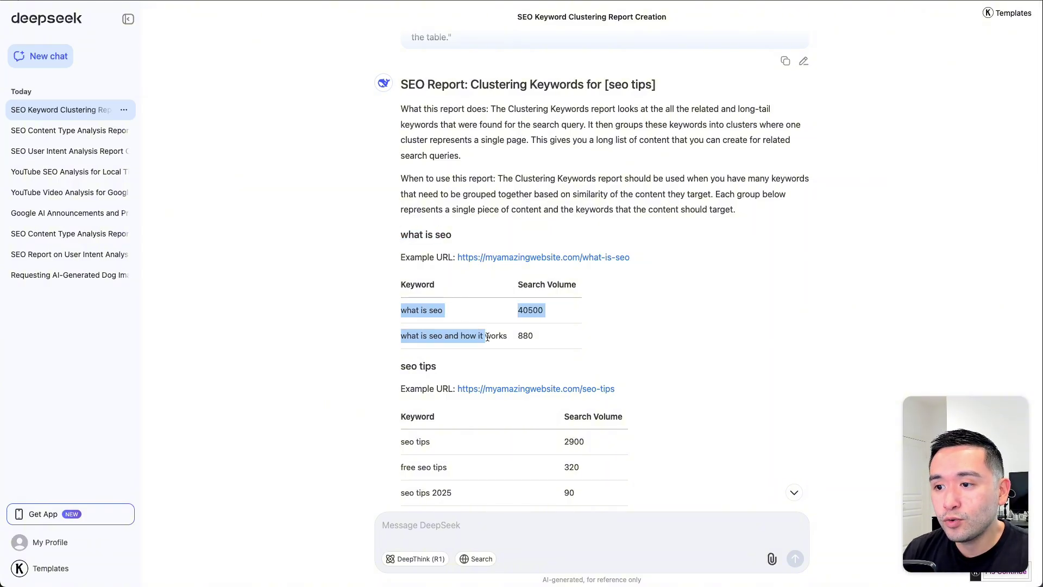
{"action": "left_click_drag", "start_coordinate": [413, 234], "coordinate": [446, 234]}
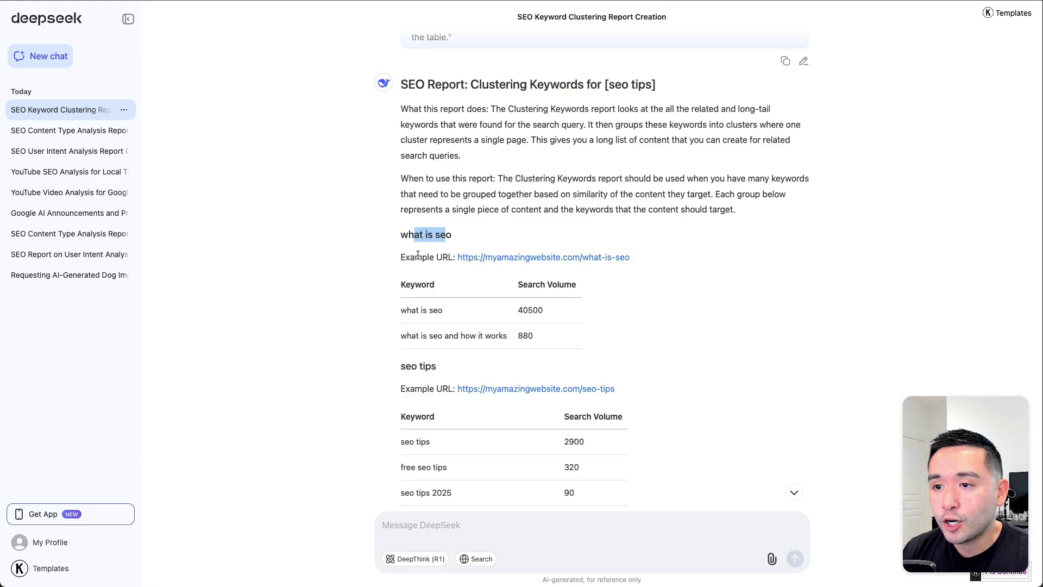
{"action": "left_click_drag", "start_coordinate": [411, 257], "coordinate": [644, 263]}
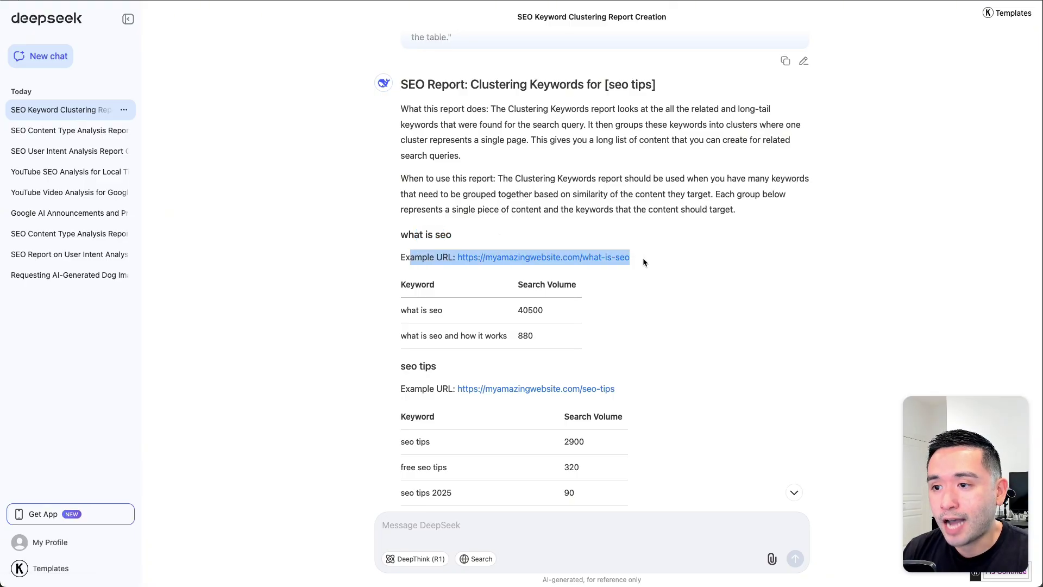
{"action": "left_click_drag", "start_coordinate": [420, 310], "coordinate": [469, 336]}
{"action": "scroll", "coordinate": [462, 336], "scroll_direction": "down", "scroll_amount": 5}
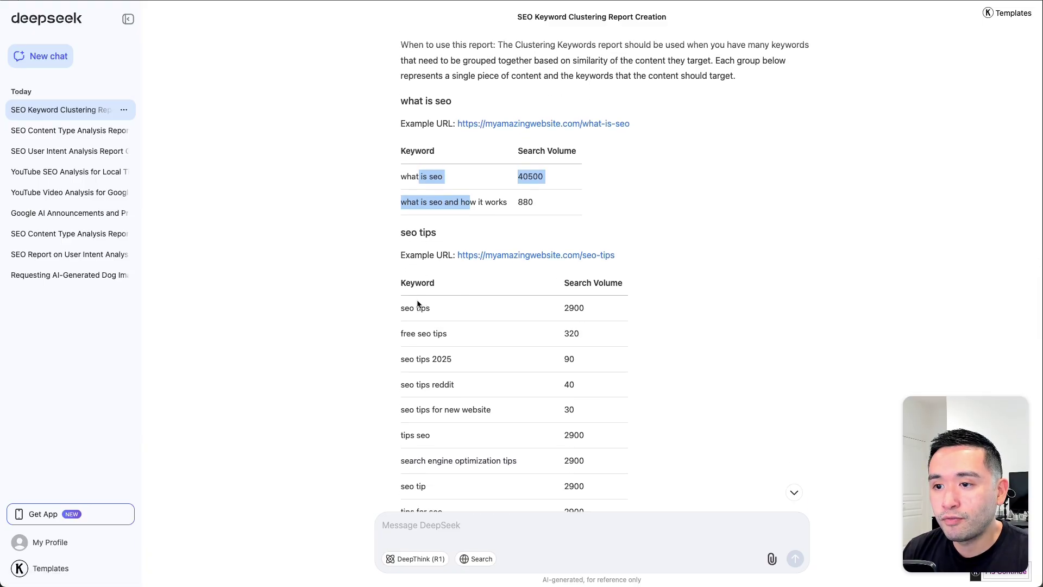
{"action": "left_click_drag", "start_coordinate": [405, 311], "coordinate": [497, 446]}
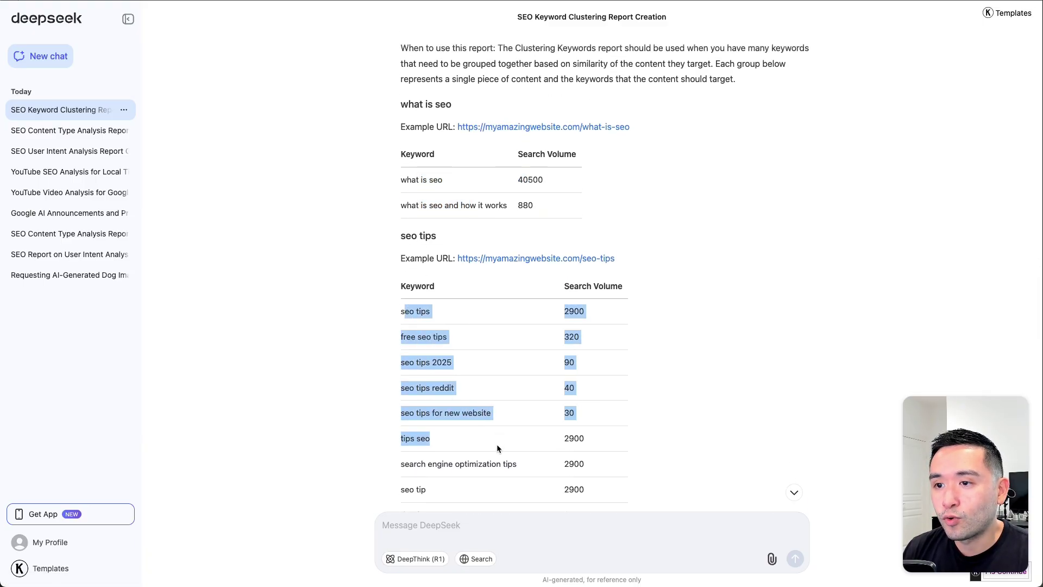
{"action": "left_click_drag", "start_coordinate": [406, 235], "coordinate": [619, 259]}
{"action": "left_click", "coordinate": [634, 263]}
{"action": "scroll", "coordinate": [480, 279], "scroll_direction": "down", "scroll_amount": 20}
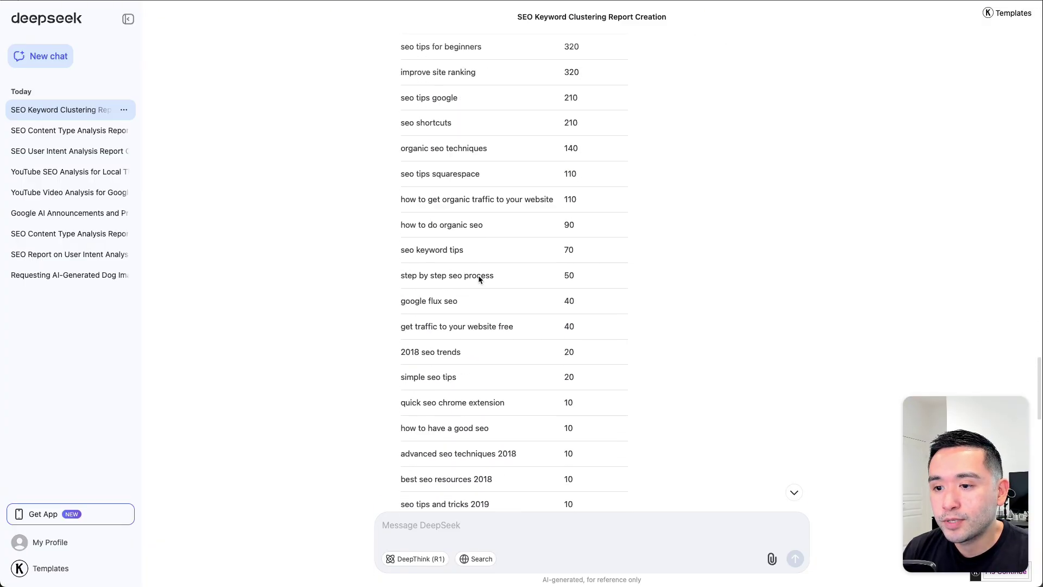
Step: From the Google results for "seo tips", run the Analyze Titles for SERP report with Deepseek and review its recommended title
{"action": "scroll", "coordinate": [481, 278], "scroll_direction": "down", "scroll_amount": 4}
{"action": "scroll", "coordinate": [455, 216], "scroll_direction": "up", "scroll_amount": 3}
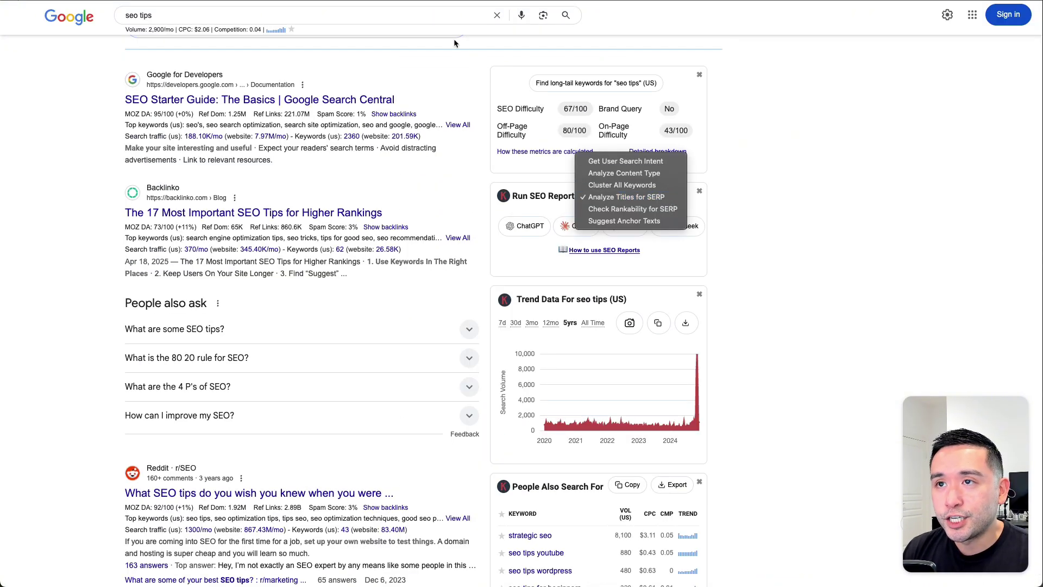
{"action": "key", "text": "Escape"}
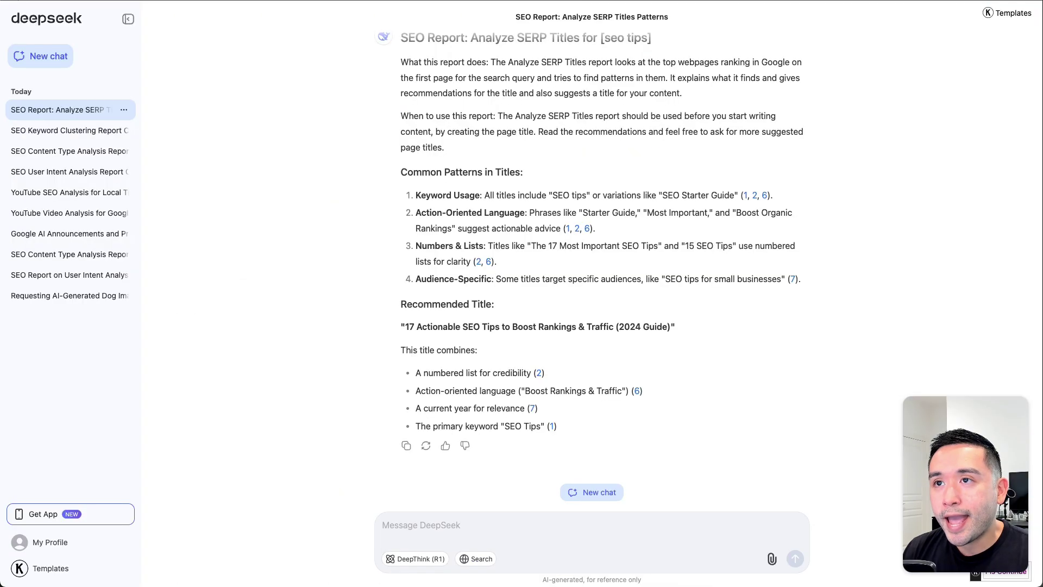
{"action": "left_click_drag", "start_coordinate": [409, 326], "coordinate": [683, 321]}
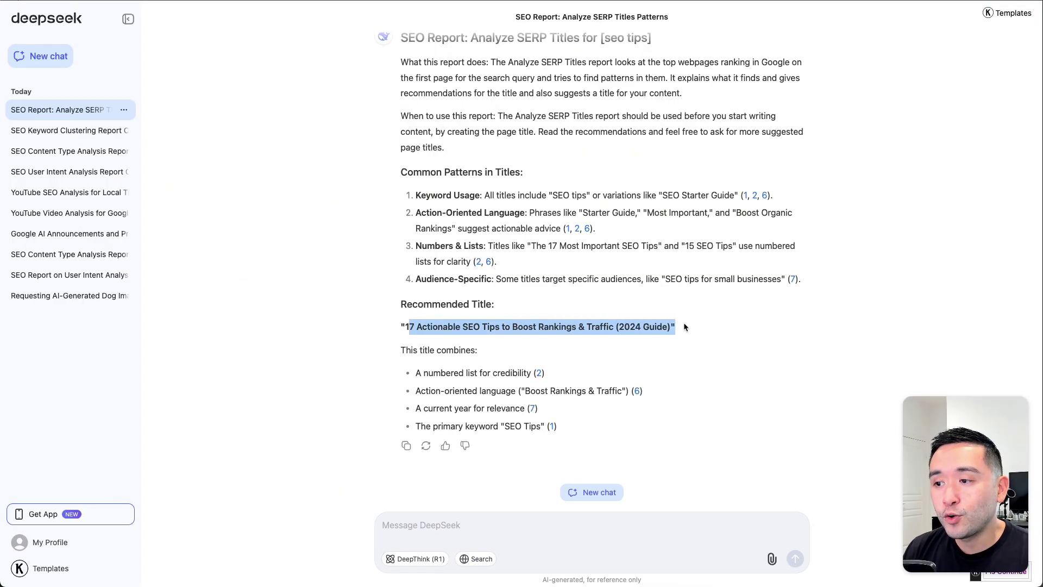
{"action": "left_click", "coordinate": [451, 344]}
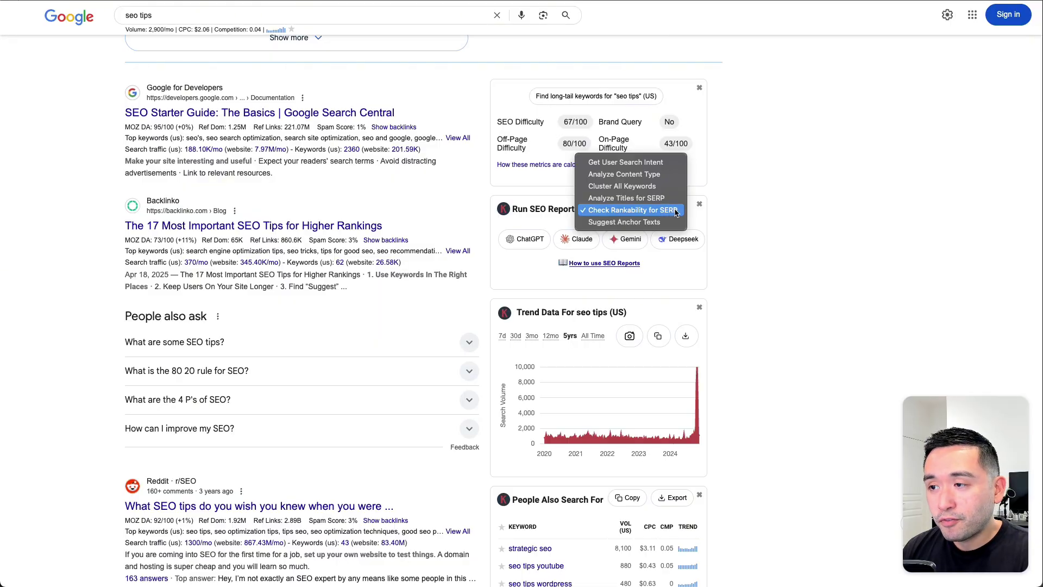
Step: From the Google results for "seo tips", run the Check Rankability for SERP report with Deepseek and review its difficulty scores and recommendations
{"action": "left_click", "coordinate": [722, 214]}
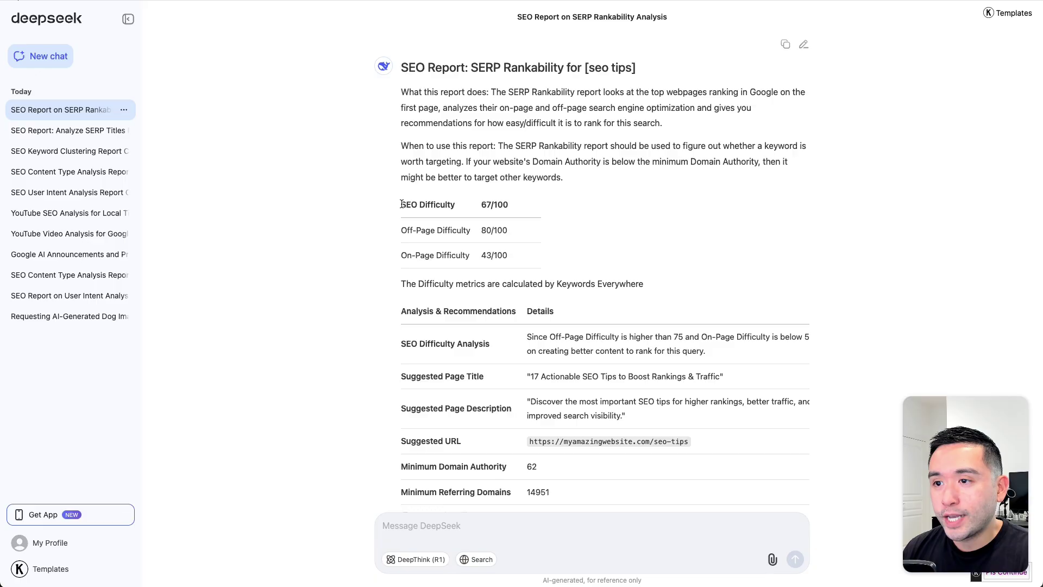
{"action": "left_click_drag", "start_coordinate": [402, 205], "coordinate": [492, 204]}
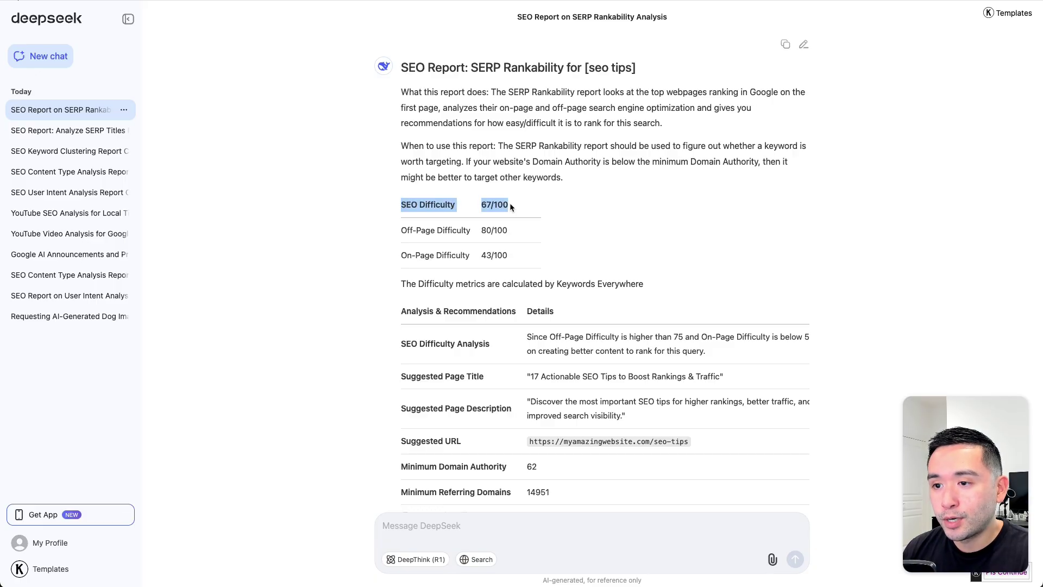
{"action": "scroll", "coordinate": [489, 217], "scroll_direction": "down", "scroll_amount": 2}
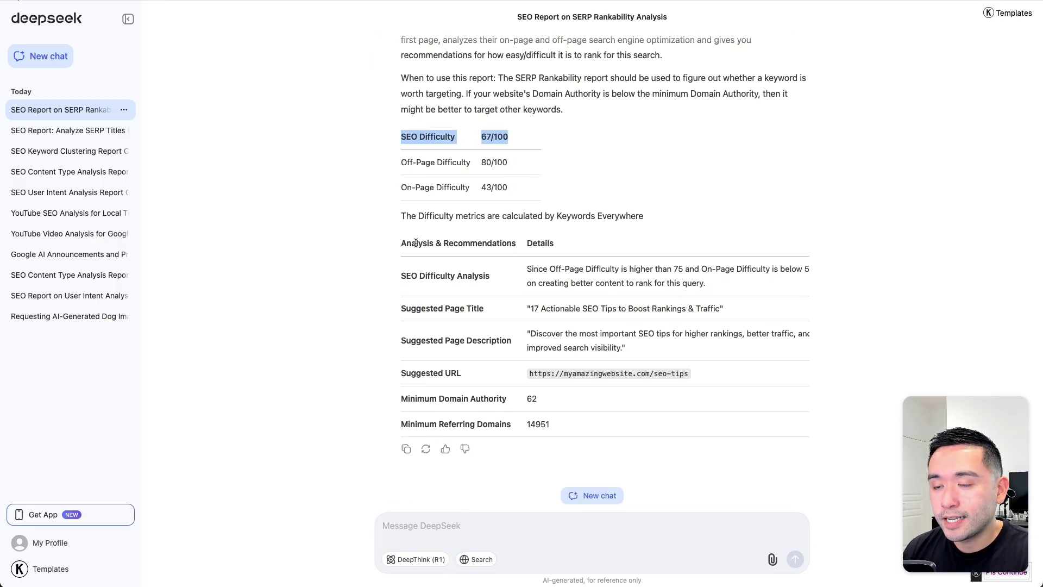
{"action": "left_click_drag", "start_coordinate": [415, 243], "coordinate": [628, 375]}
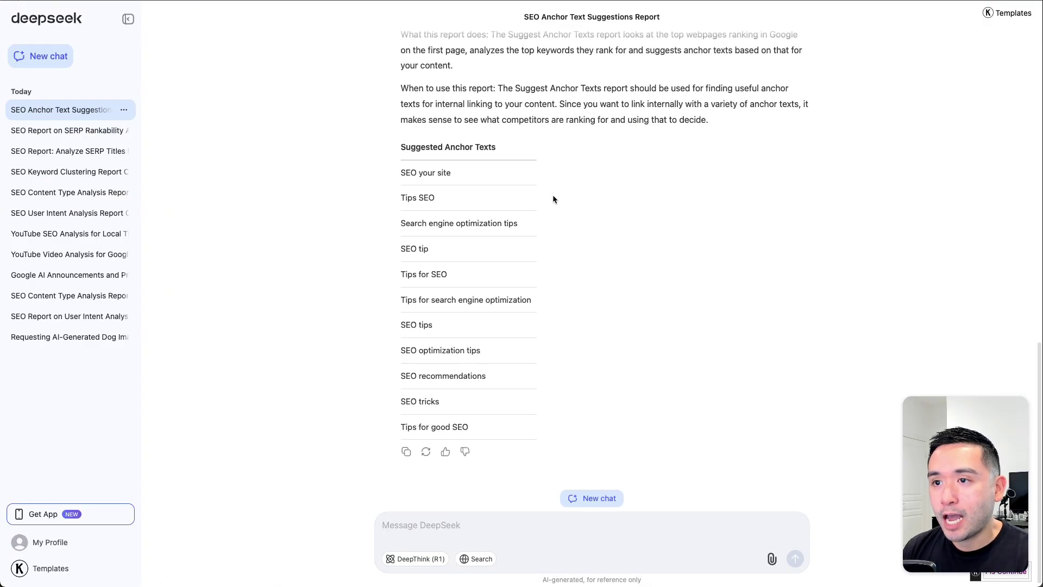
Step: Review the list of suggested anchor texts in the Suggest Anchor Texts report for "seo tips"
{"action": "scroll", "coordinate": [552, 194], "scroll_direction": "up", "scroll_amount": 1}
{"action": "scroll", "coordinate": [555, 197], "scroll_direction": "down", "scroll_amount": 3}
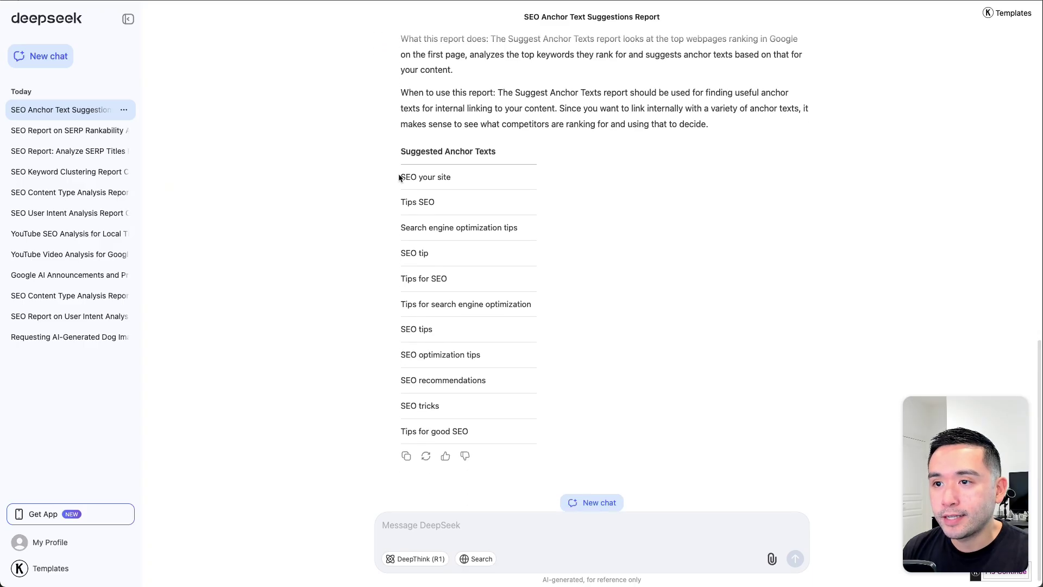
{"action": "left_click_drag", "start_coordinate": [406, 178], "coordinate": [449, 417]}
{"action": "left_click", "coordinate": [454, 273]}
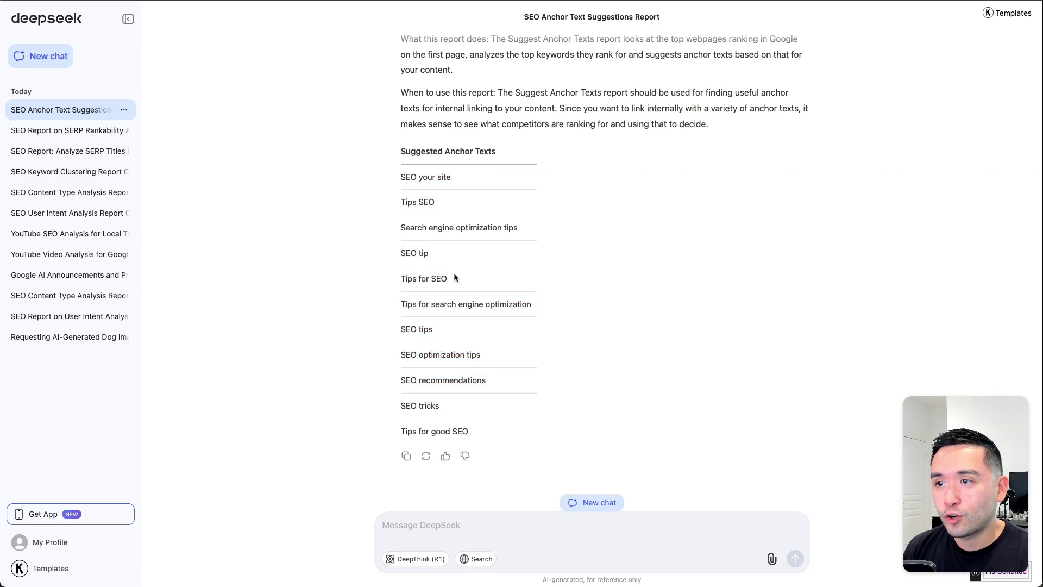
{"action": "scroll", "coordinate": [467, 275], "scroll_direction": "up", "scroll_amount": 1}
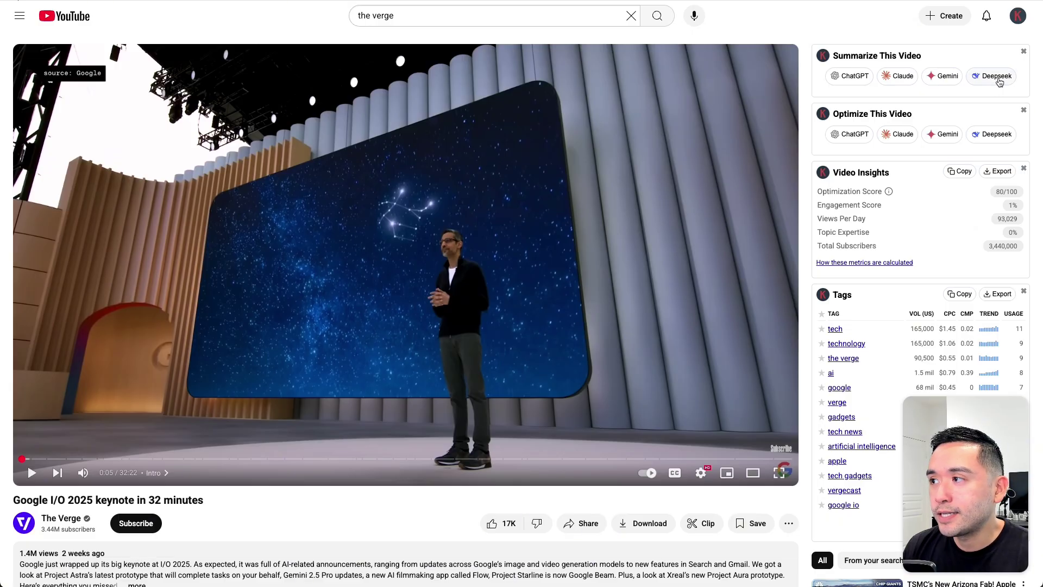
Step: On the YouTube page of "Google I/O 2025 keynote in 32 minutes", run Summarize This Video with Deepseek and review the summary
{"action": "left_click_drag", "start_coordinate": [836, 58], "coordinate": [919, 57]}
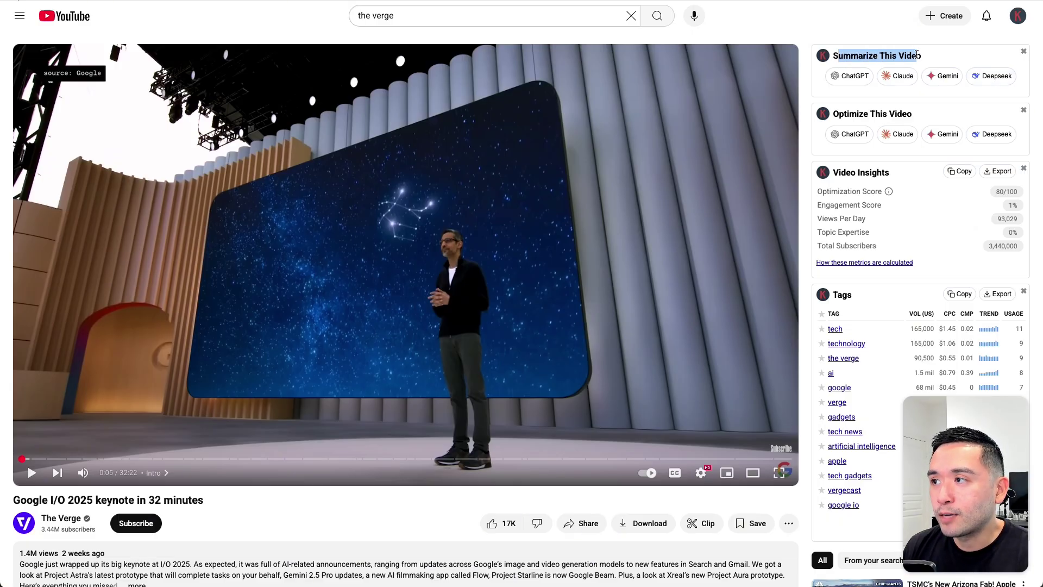
{"action": "left_click", "coordinate": [1000, 75]}
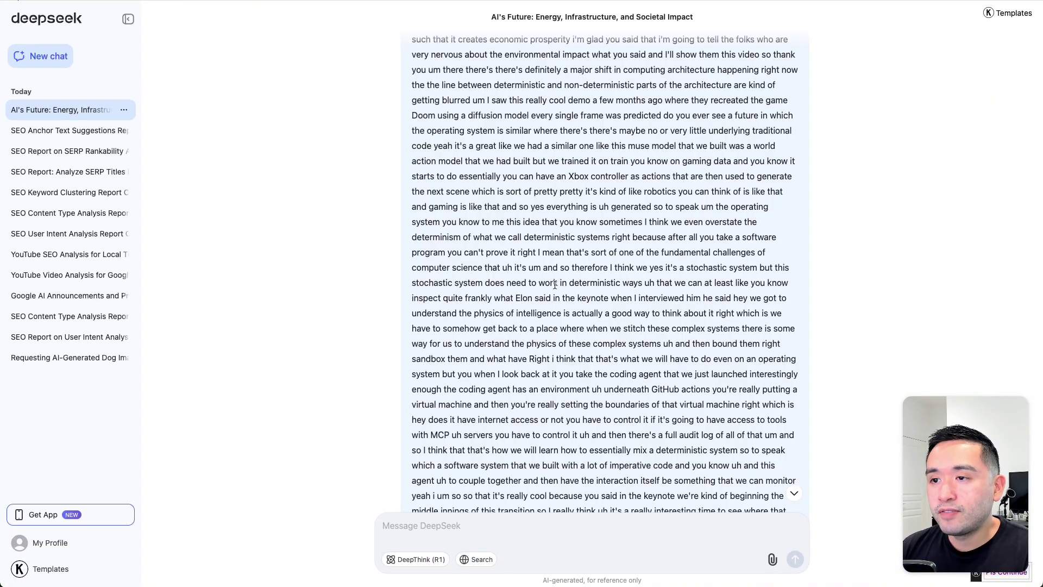
{"action": "scroll", "coordinate": [555, 284], "scroll_direction": "down", "scroll_amount": 5}
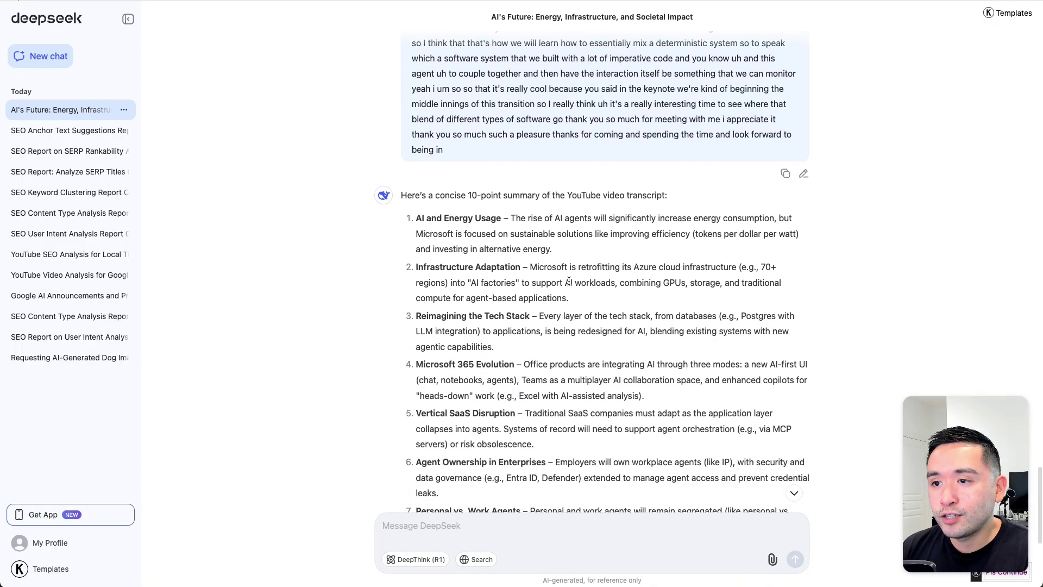
{"action": "left_click_drag", "start_coordinate": [439, 163], "coordinate": [542, 164]}
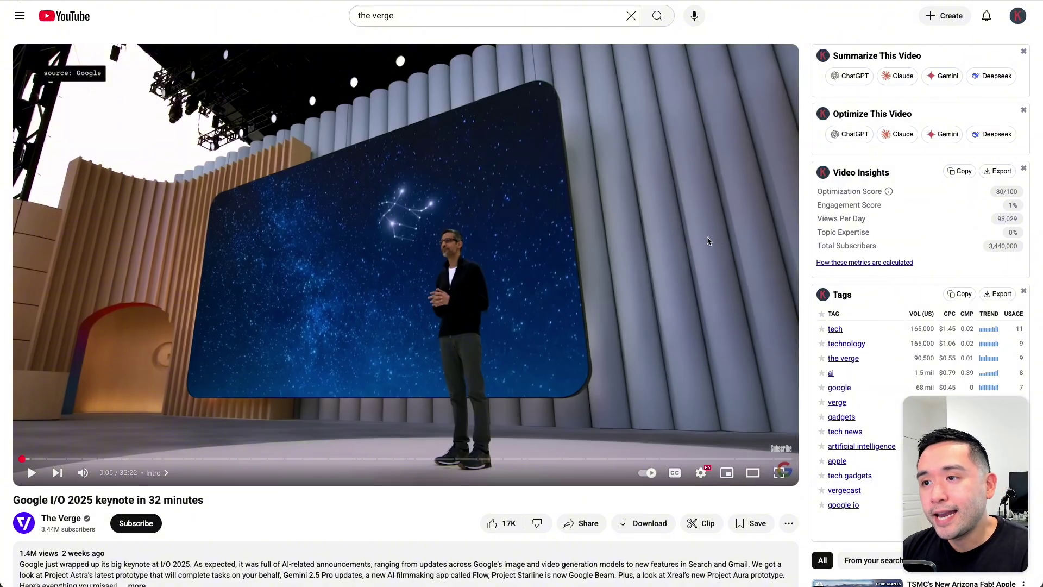
Step: Back on the YouTube page of "Google I/O 2025 keynote in 32 minutes", run Optimize This Video with Deepseek
{"action": "scroll", "coordinate": [701, 240], "scroll_direction": "down", "scroll_amount": 1}
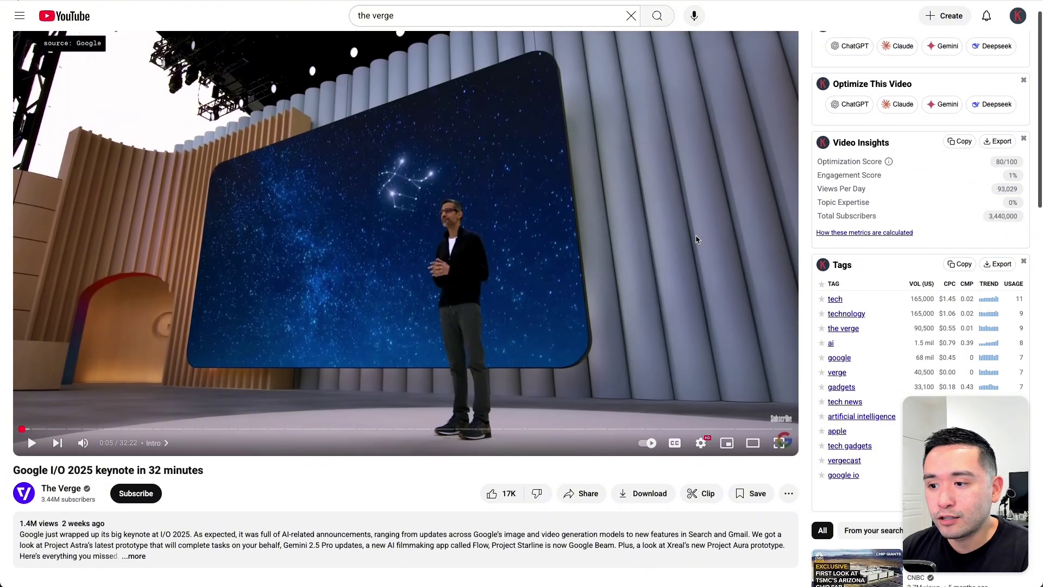
{"action": "left_click_drag", "start_coordinate": [220, 472], "coordinate": [68, 471]}
{"action": "left_click", "coordinate": [277, 473]}
{"action": "scroll", "coordinate": [278, 473], "scroll_direction": "up", "scroll_amount": 1}
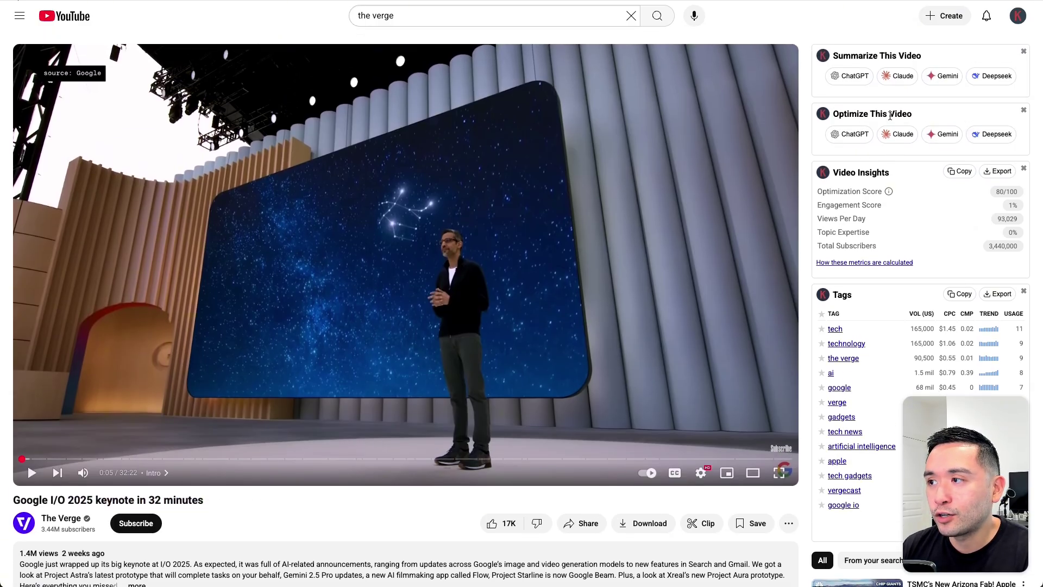
{"action": "left_click_drag", "start_coordinate": [840, 114], "coordinate": [896, 114]}
{"action": "left_click", "coordinate": [896, 114]}
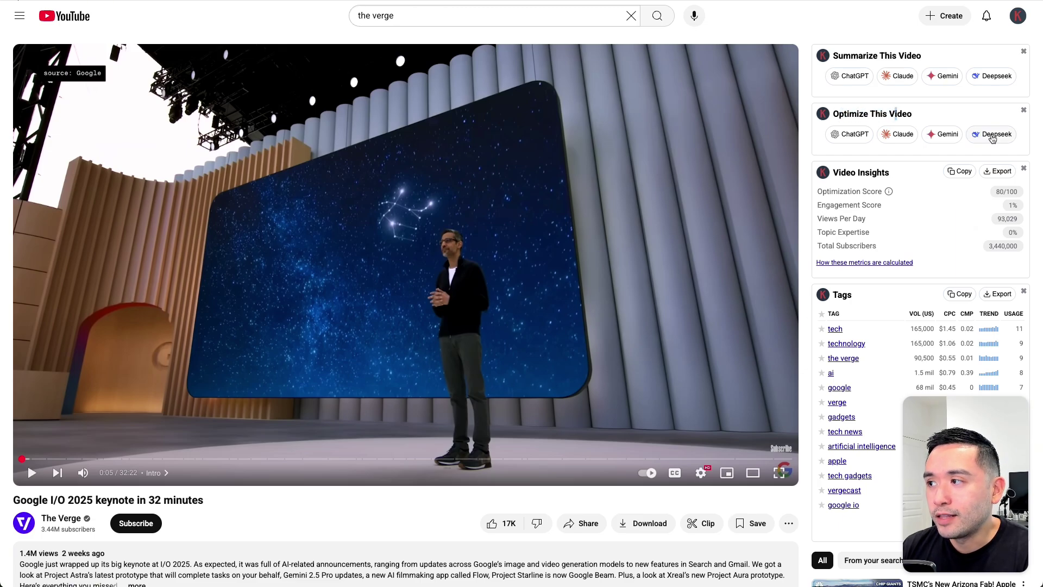
{"action": "left_click", "coordinate": [992, 135]}
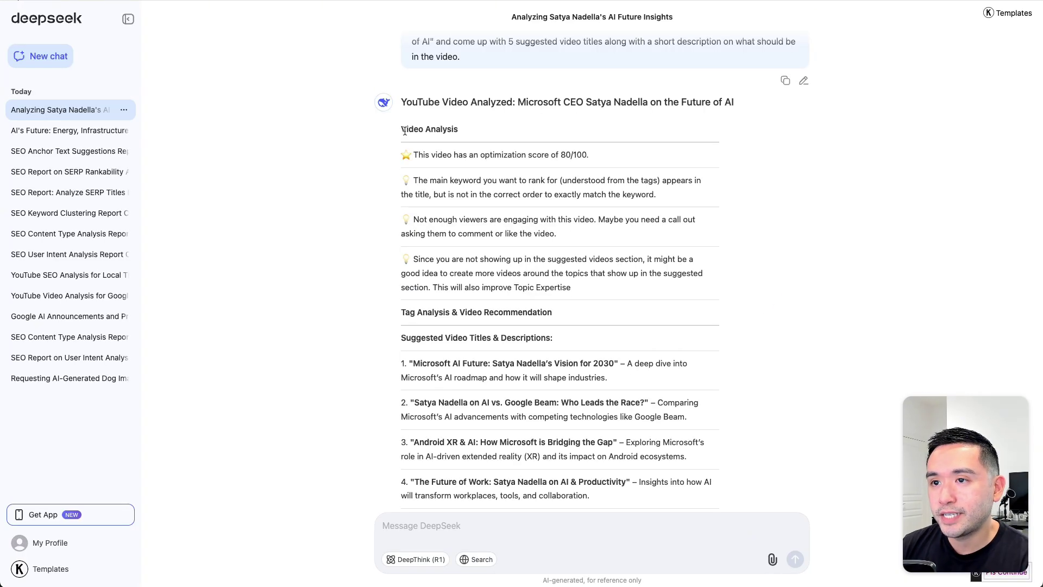
Step: Review the video analysis tips and the suggested video titles and descriptions in the optimization report
{"action": "left_click_drag", "start_coordinate": [419, 180], "coordinate": [565, 285]}
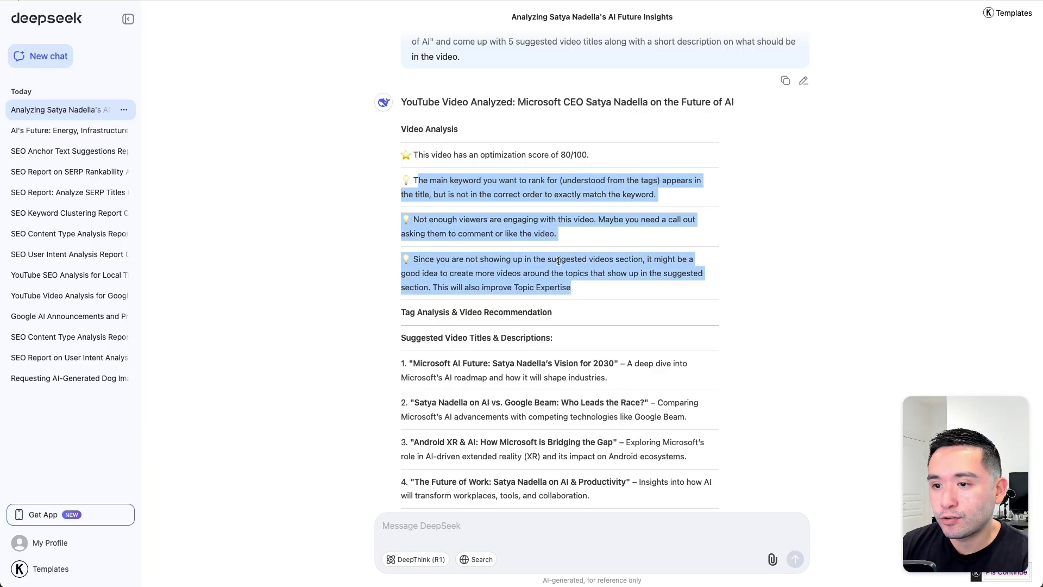
{"action": "scroll", "coordinate": [550, 260], "scroll_direction": "down", "scroll_amount": 5}
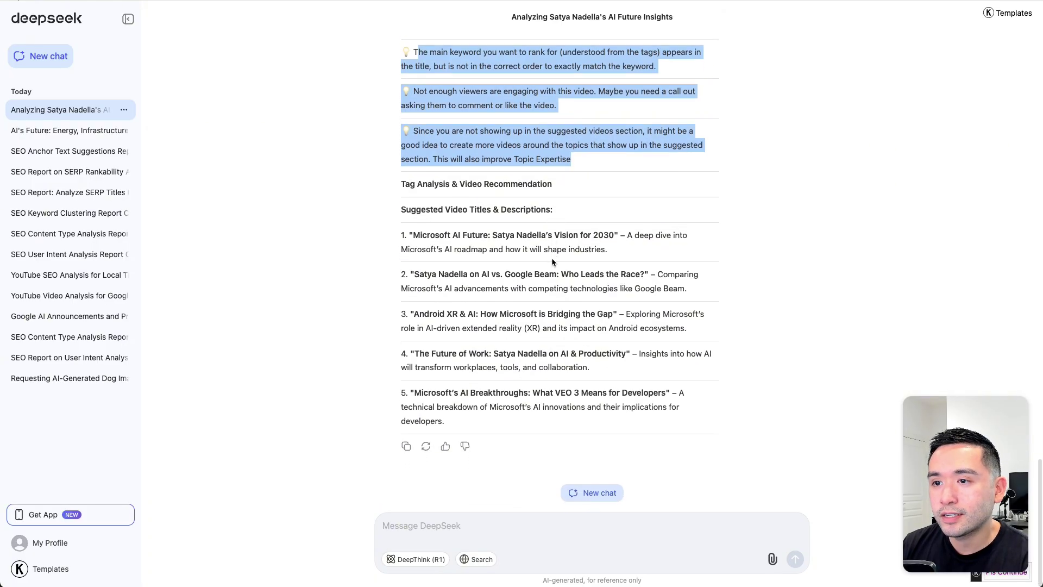
{"action": "left_click_drag", "start_coordinate": [408, 235], "coordinate": [493, 418]}
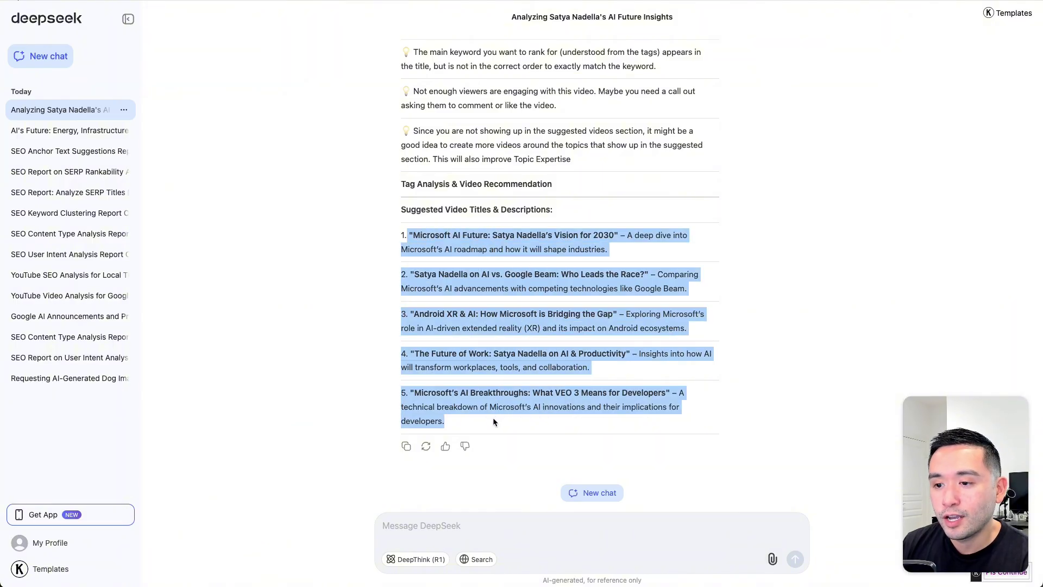
{"action": "left_click", "coordinate": [493, 417]}
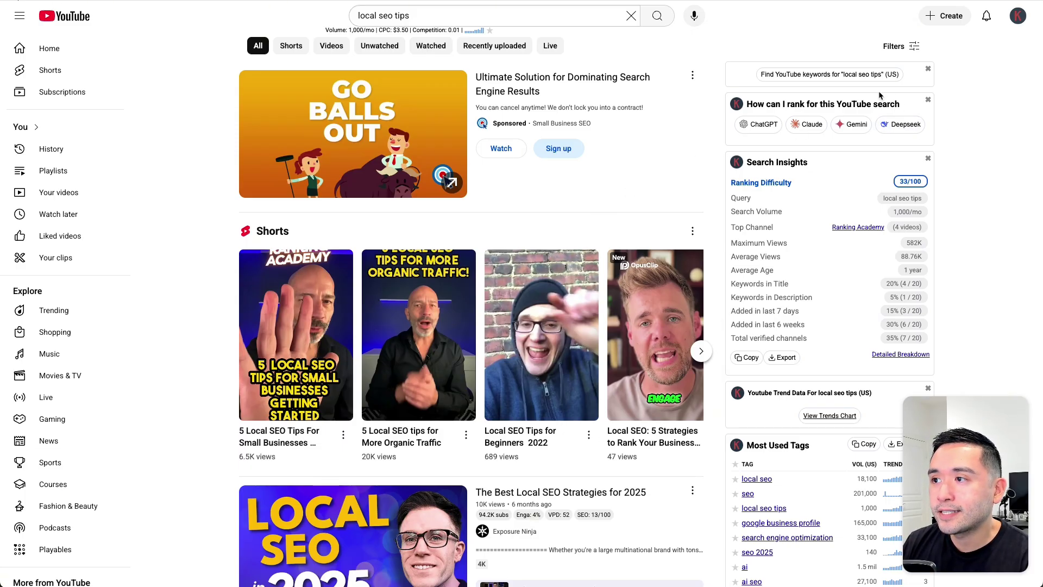
Step: From the YouTube results for "local seo tips", run "How can I rank for this YouTube search" with Deepseek and go to the report's beginning
{"action": "left_click_drag", "start_coordinate": [781, 105], "coordinate": [883, 106]}
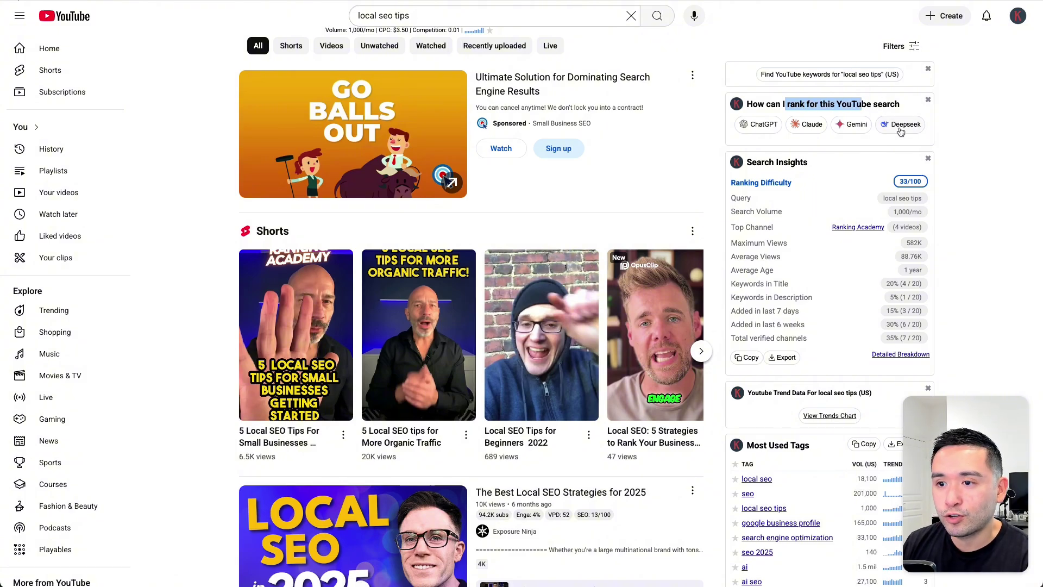
{"action": "left_click", "coordinate": [900, 124]}
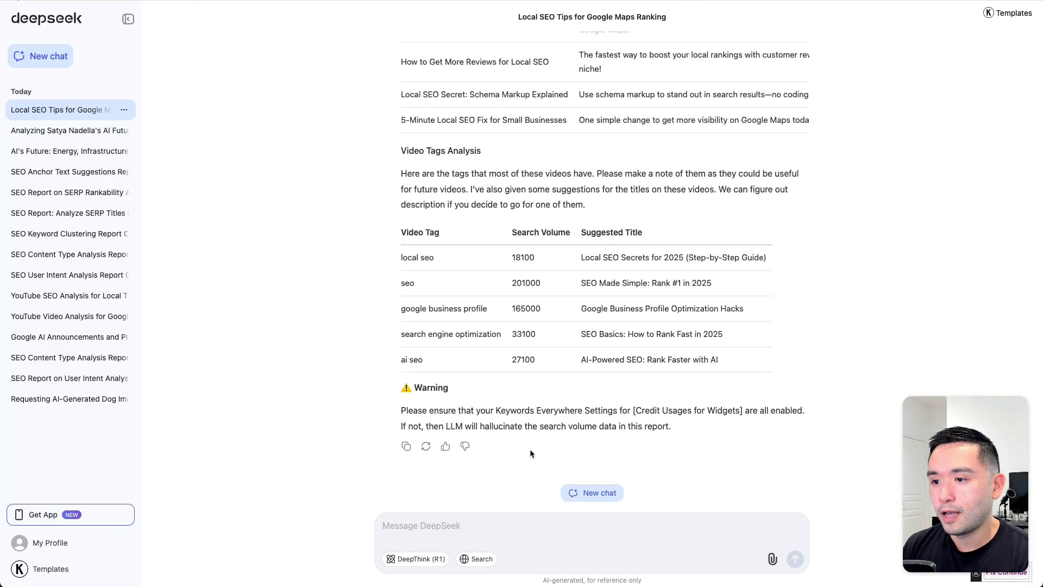
{"action": "scroll", "coordinate": [530, 449], "scroll_direction": "up", "scroll_amount": 6}
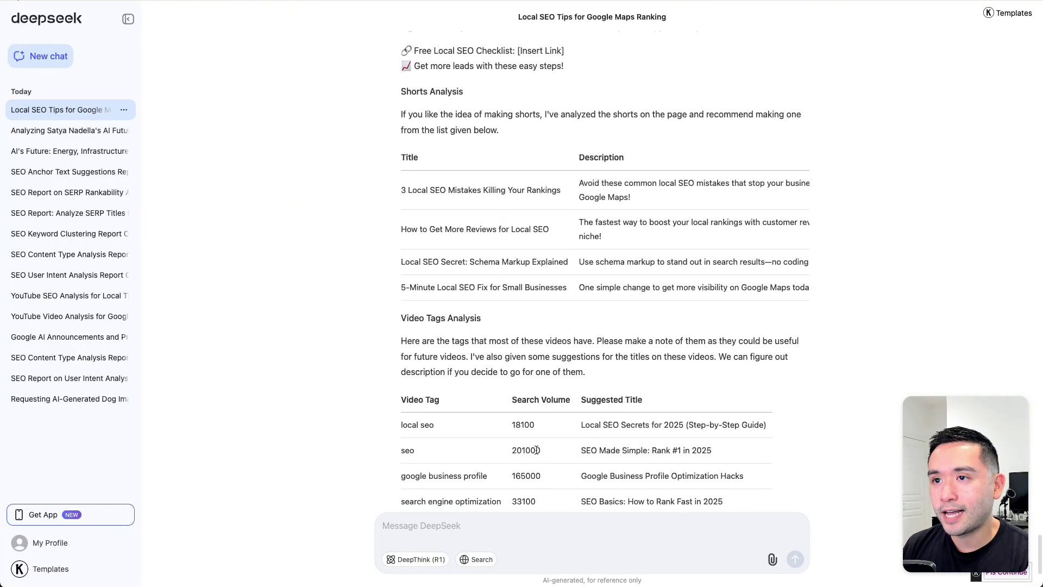
{"action": "scroll", "coordinate": [537, 449], "scroll_direction": "up", "scroll_amount": 10}
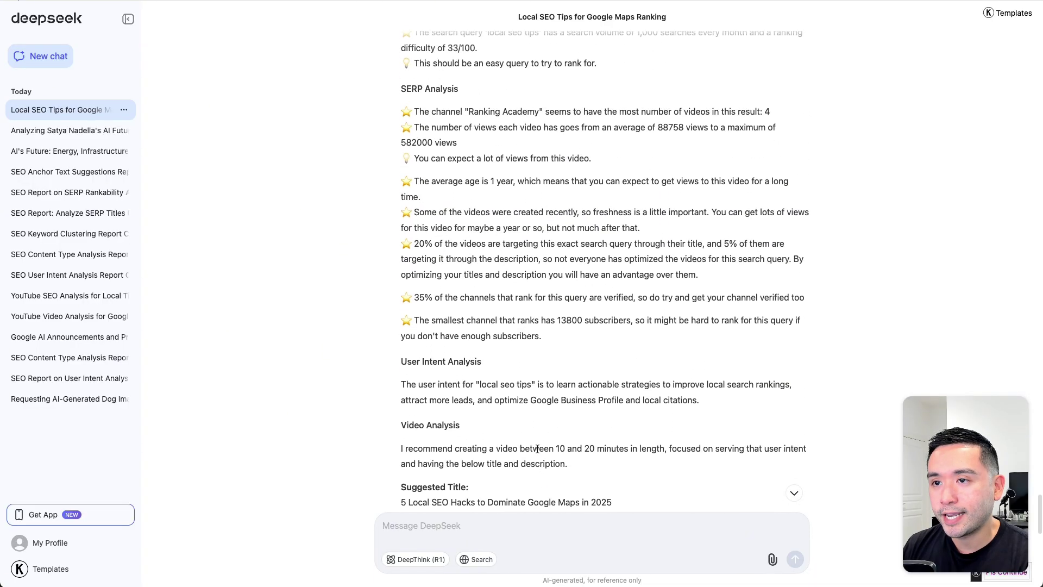
{"action": "scroll", "coordinate": [537, 448], "scroll_direction": "up", "scroll_amount": 2}
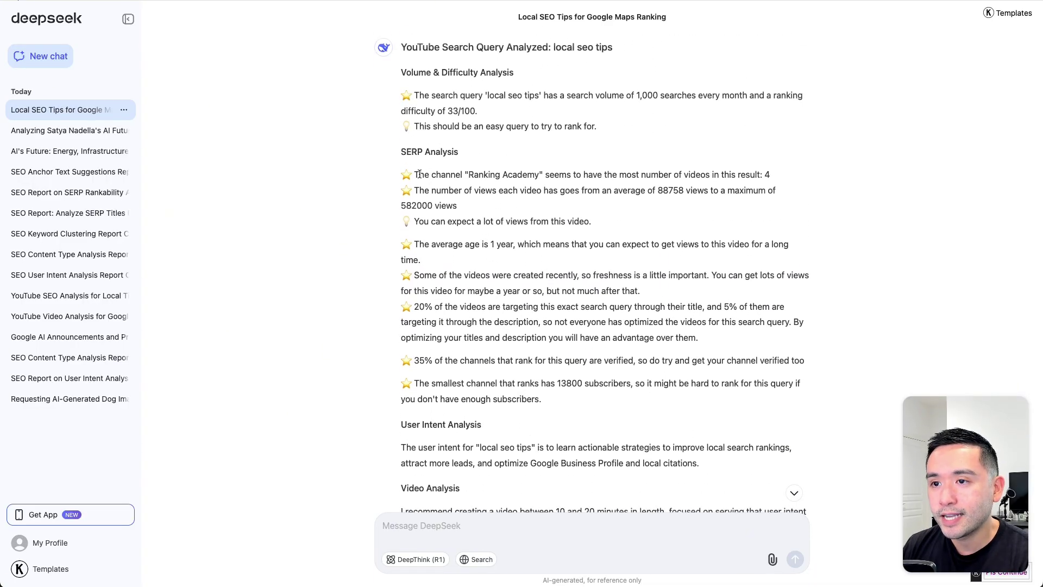
Step: Review the Volume & Difficulty Analysis and SERP Analysis sections of the "local seo tips" report
{"action": "left_click_drag", "start_coordinate": [419, 174], "coordinate": [516, 372]}
{"action": "left_click", "coordinate": [516, 372]}
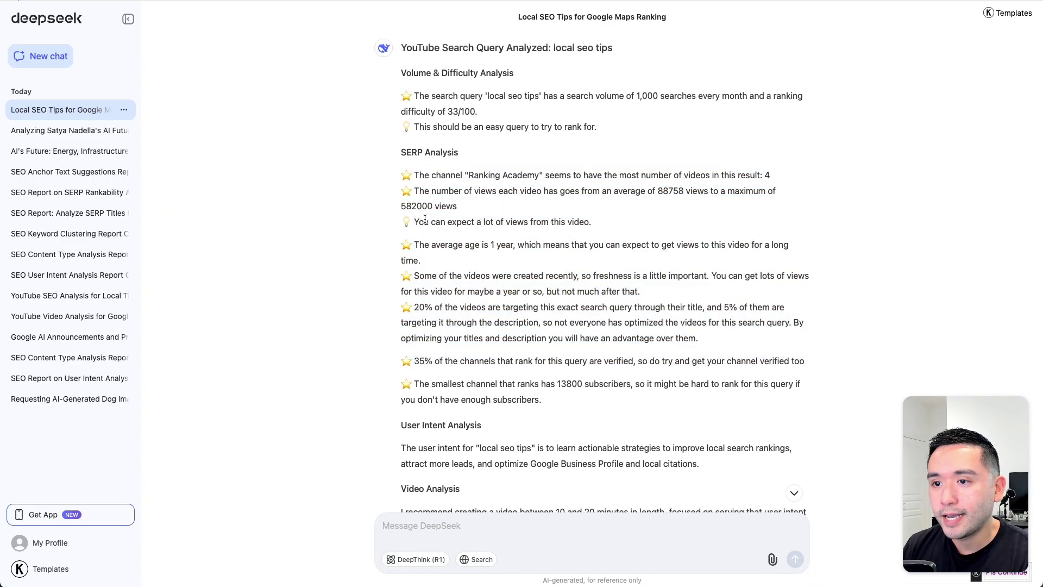
{"action": "left_click_drag", "start_coordinate": [414, 222], "coordinate": [577, 240]}
{"action": "scroll", "coordinate": [577, 239], "scroll_direction": "up", "scroll_amount": 1}
{"action": "left_click_drag", "start_coordinate": [554, 75], "coordinate": [610, 78]}
{"action": "scroll", "coordinate": [598, 81], "scroll_direction": "down", "scroll_amount": 5}
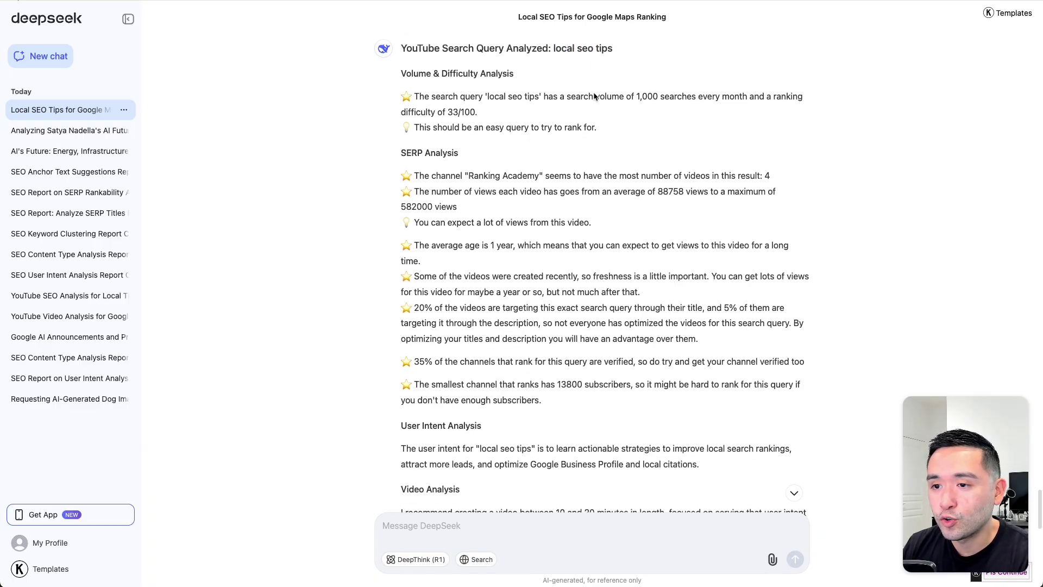
Step: Review the User Intent Analysis and the recommended video length under Video Analysis in the "local seo tips" report
{"action": "scroll", "coordinate": [594, 92], "scroll_direction": "down", "scroll_amount": 5}
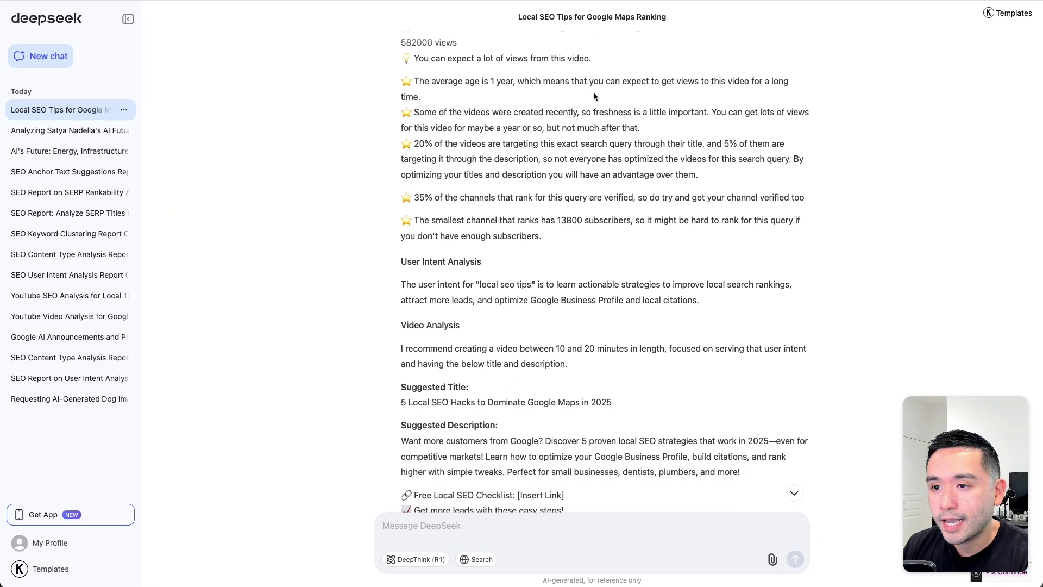
{"action": "left_click_drag", "start_coordinate": [413, 217], "coordinate": [554, 223]}
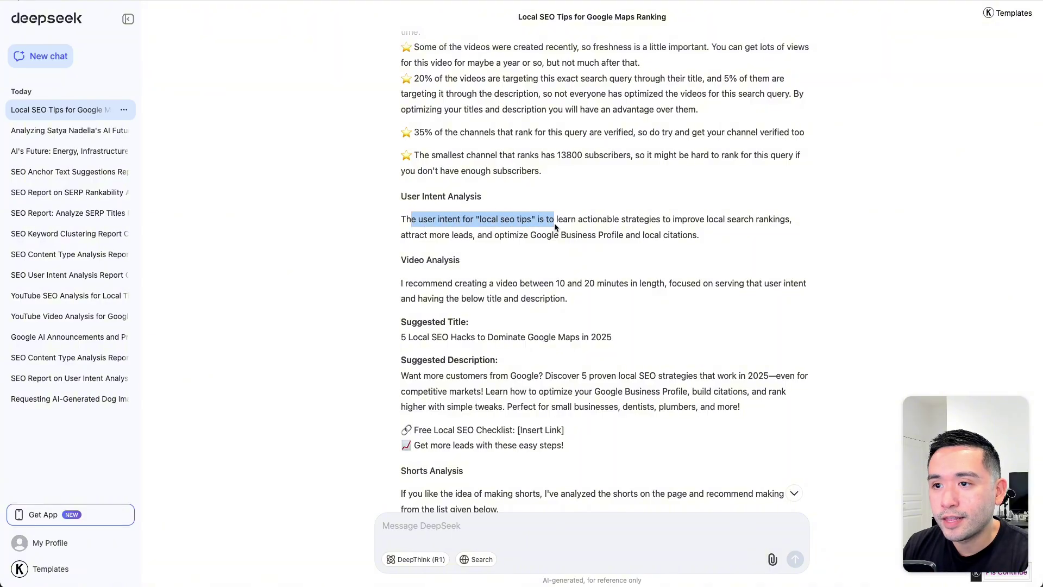
{"action": "scroll", "coordinate": [554, 224], "scroll_direction": "down", "scroll_amount": 3}
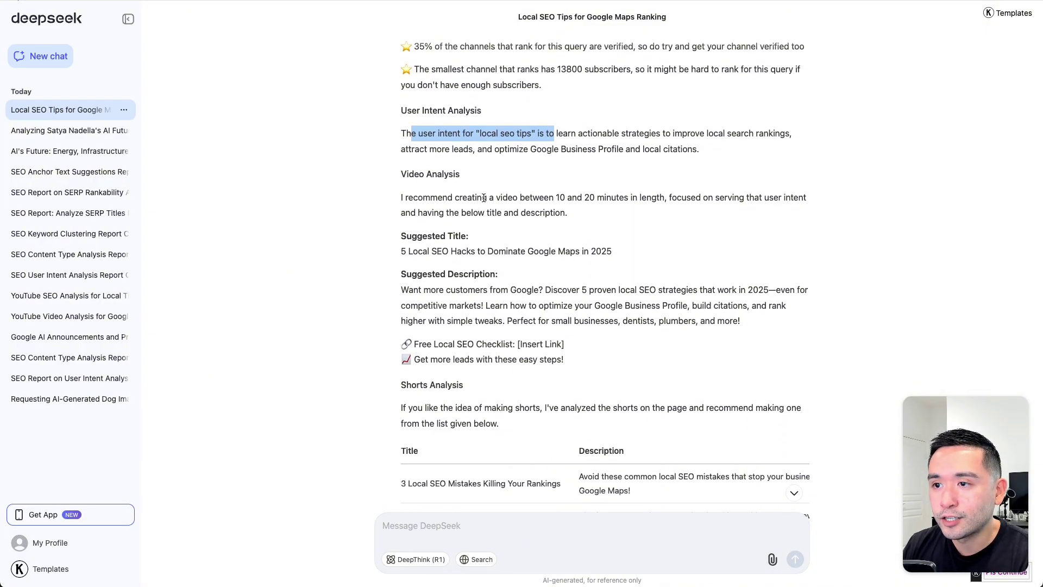
{"action": "left_click", "coordinate": [554, 199]}
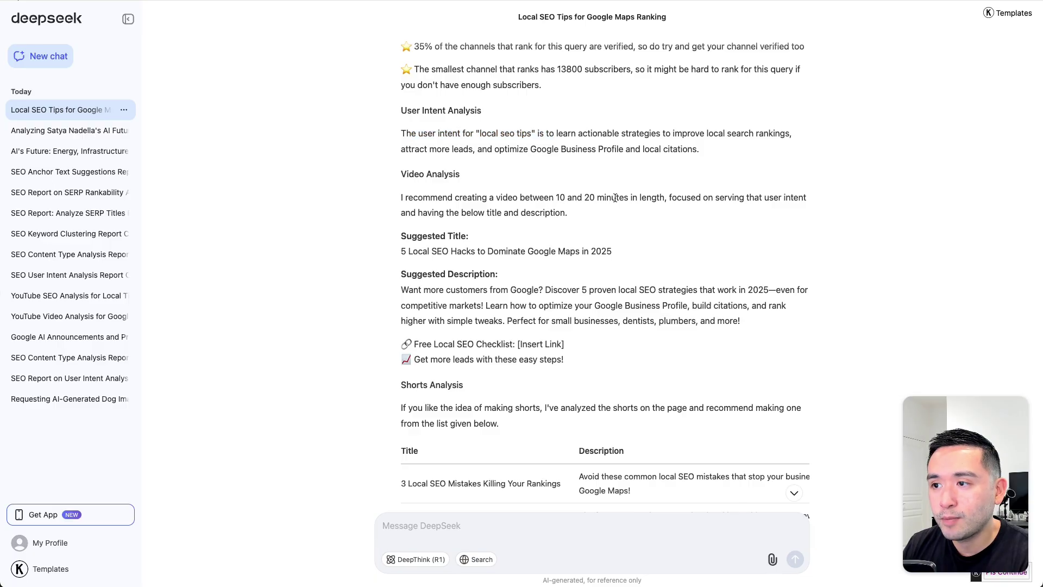
{"action": "left_click_drag", "start_coordinate": [615, 198], "coordinate": [559, 198]}
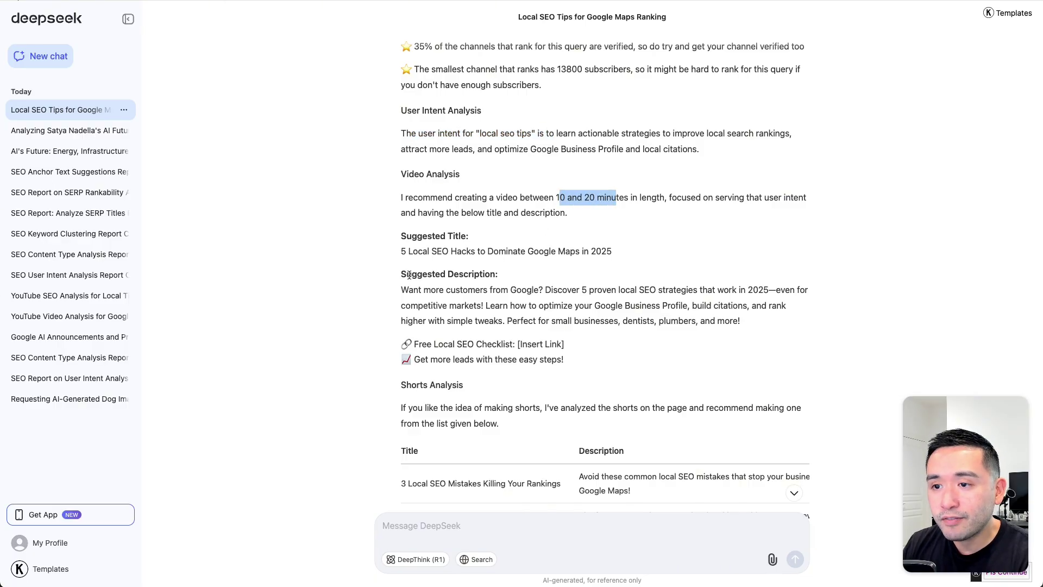
Step: Review the suggested title and suggested description under Video Analysis in the "local seo tips" report
{"action": "left_click_drag", "start_coordinate": [416, 252], "coordinate": [515, 252]}
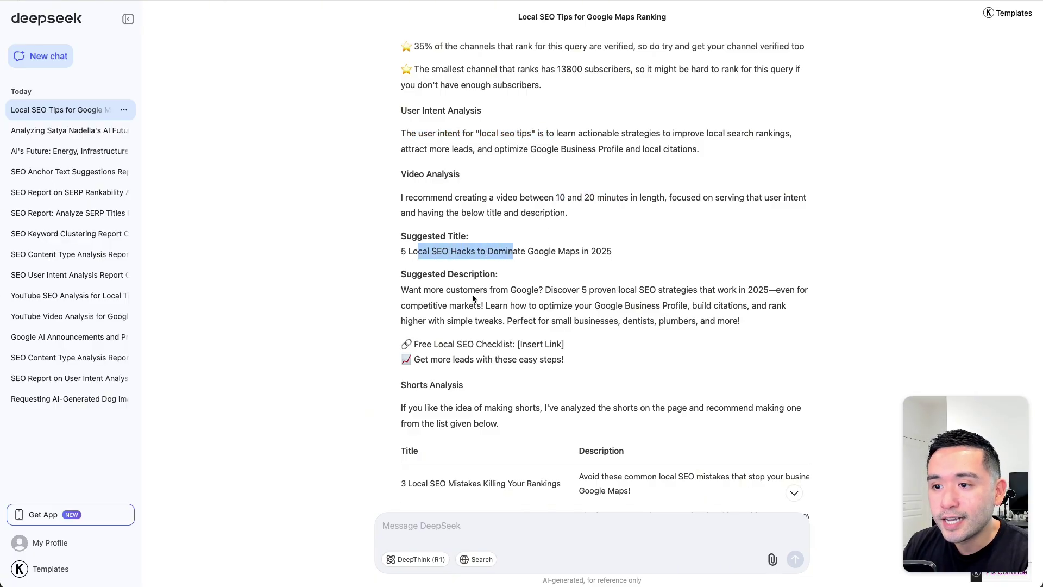
{"action": "scroll", "coordinate": [515, 251], "scroll_direction": "down", "scroll_amount": 1}
{"action": "left_click_drag", "start_coordinate": [440, 253], "coordinate": [517, 277]}
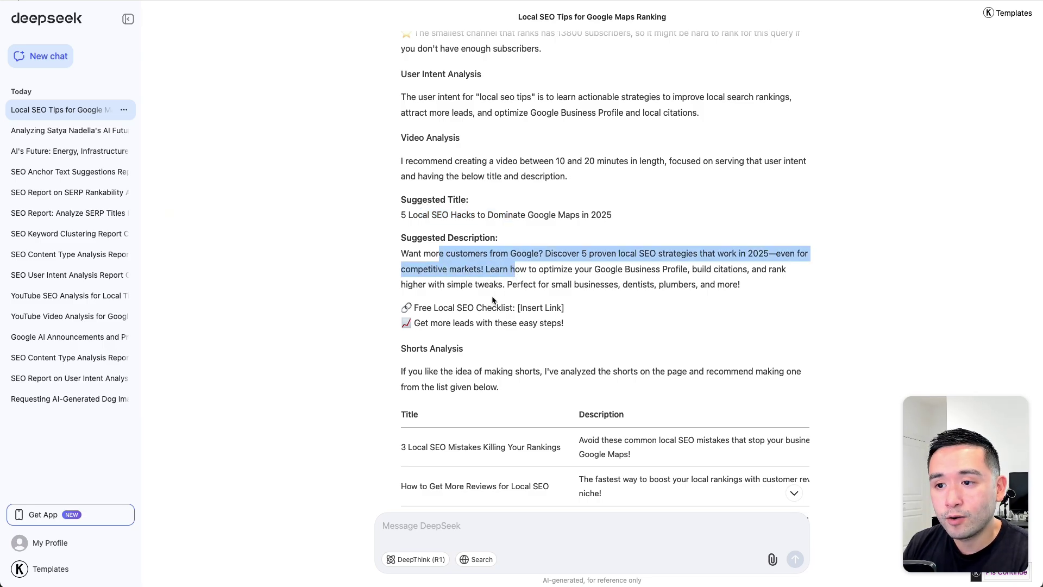
Step: Review the recommended shorts titles in the Shorts Analysis table of the "local seo tips" report
{"action": "left_click", "coordinate": [449, 384]}
{"action": "scroll", "coordinate": [450, 285], "scroll_direction": "down", "scroll_amount": 5}
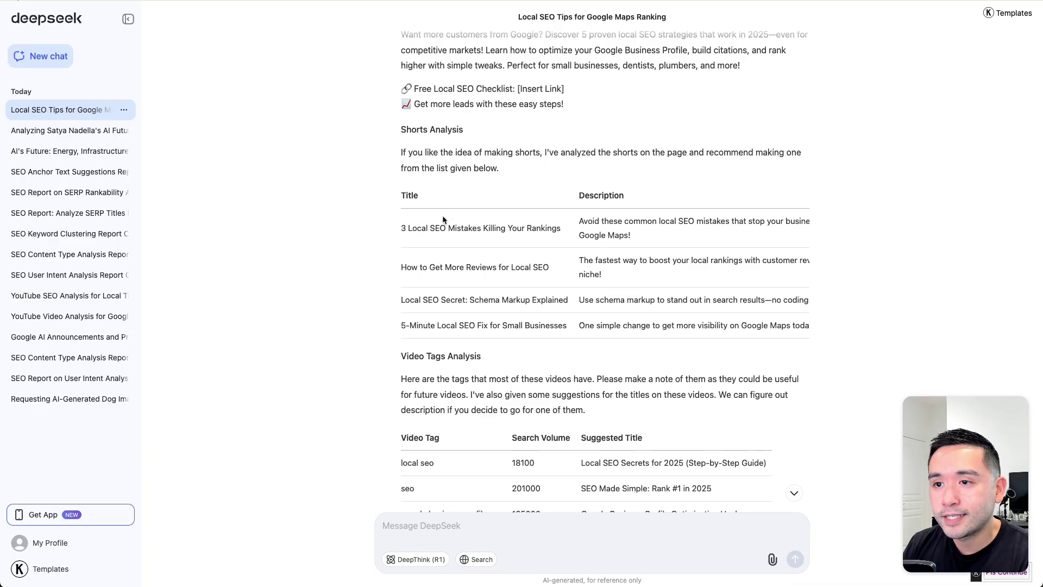
{"action": "left_click_drag", "start_coordinate": [427, 228], "coordinate": [490, 229]}
{"action": "left_click_drag", "start_coordinate": [452, 267], "coordinate": [499, 322]}
Step: Review the Video Tags Analysis table with its tags, search volumes and suggested titles at the end of the report
{"action": "scroll", "coordinate": [462, 303], "scroll_direction": "down", "scroll_amount": 3}
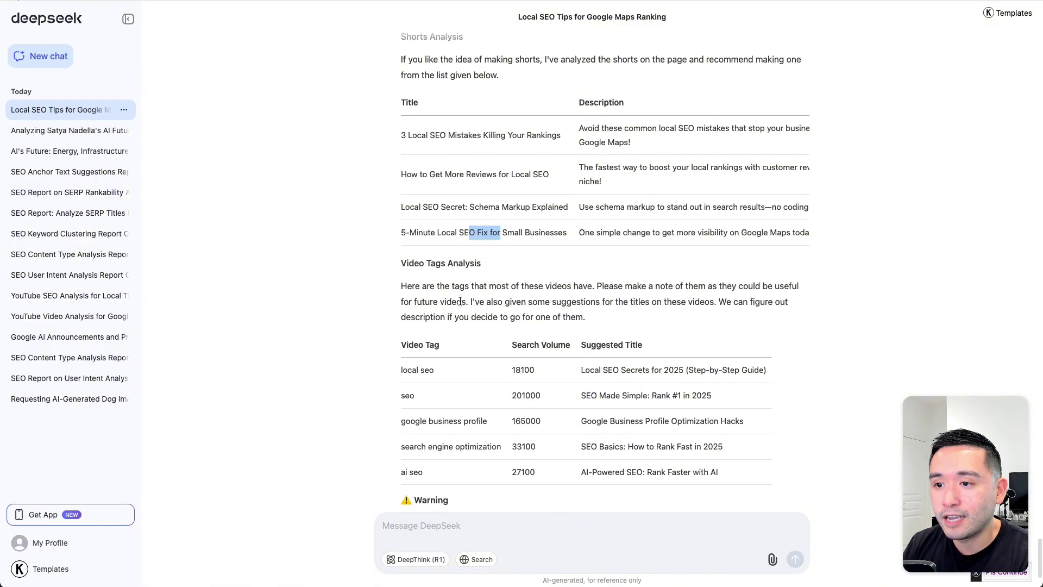
{"action": "scroll", "coordinate": [462, 301], "scroll_direction": "down", "scroll_amount": 1}
{"action": "scroll", "coordinate": [450, 304], "scroll_direction": "down", "scroll_amount": 2}
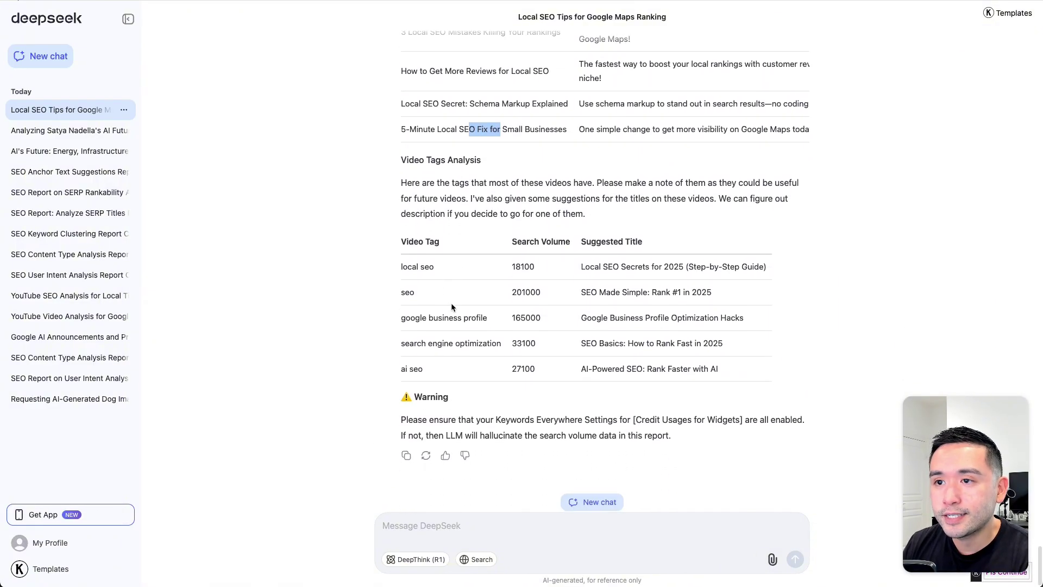
{"action": "left_click", "coordinate": [435, 268]}
{"action": "left_click_drag", "start_coordinate": [728, 345], "coordinate": [466, 348]}
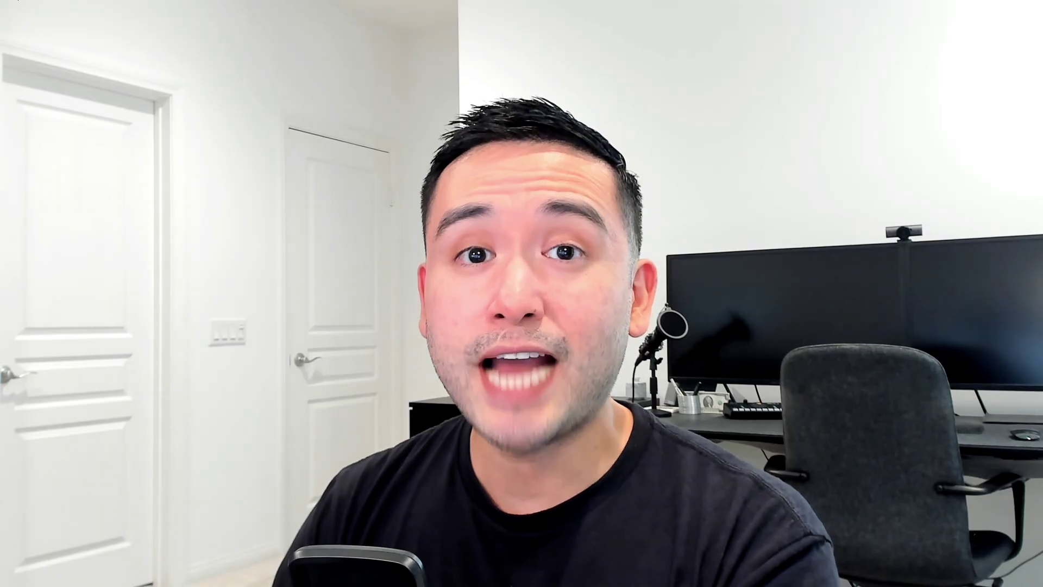